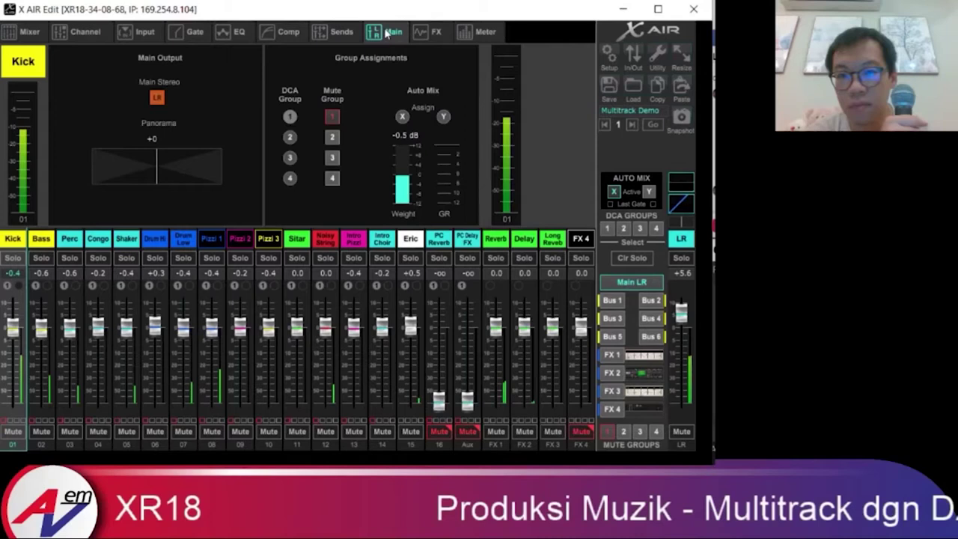
Step: Switch to Ableton Live and set the audio driver type to ASIO with X-AIR ASIO Driver as the audio device
left_click(386, 33)
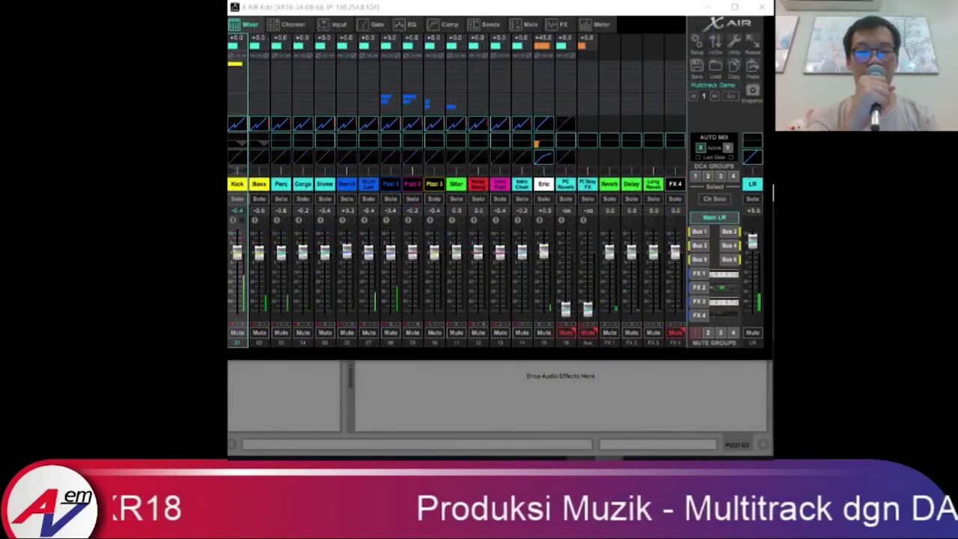
mouse_move(581, 466)
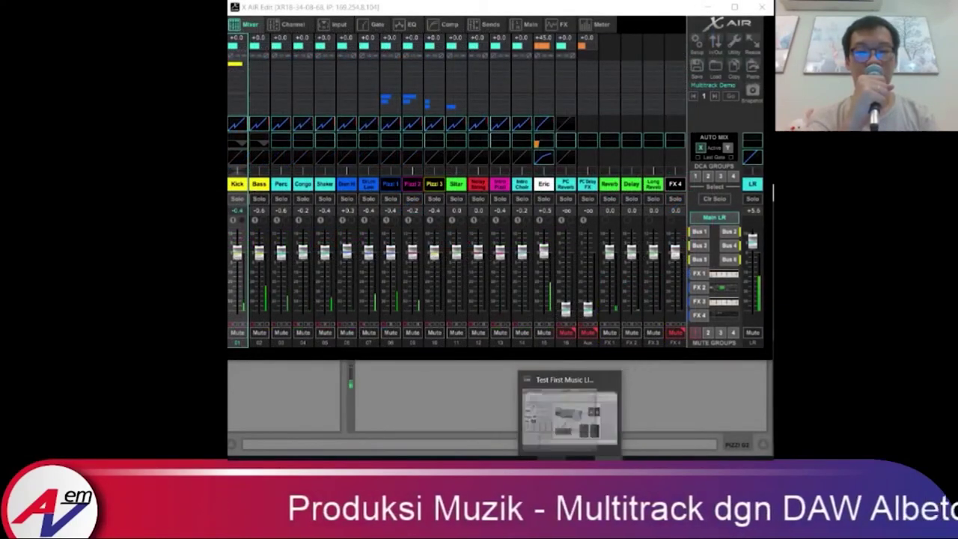
left_click(552, 465)
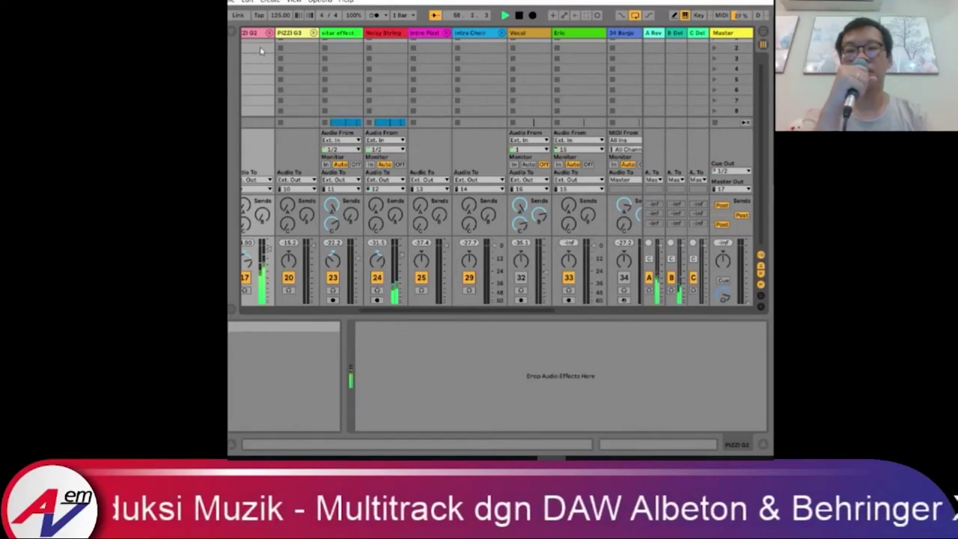
left_click(293, 2)
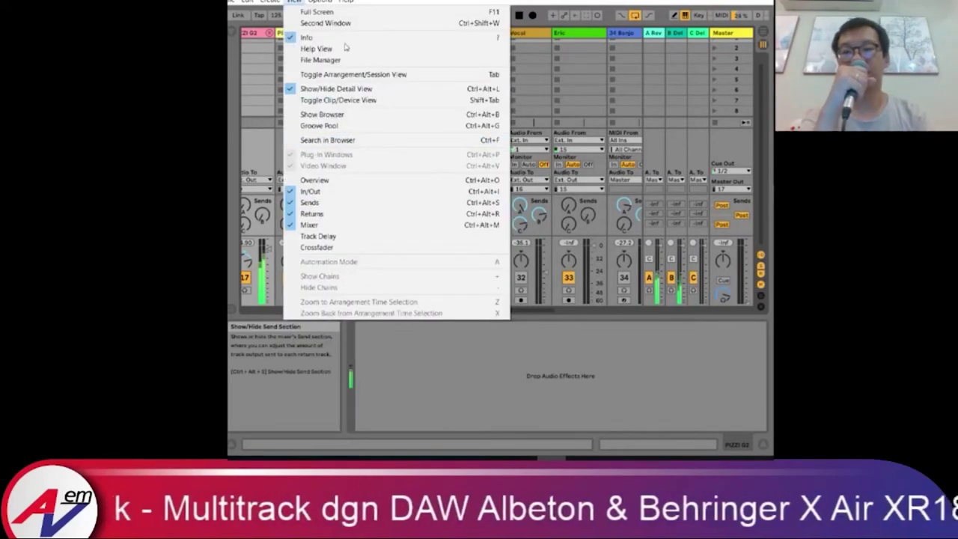
left_click(340, 272)
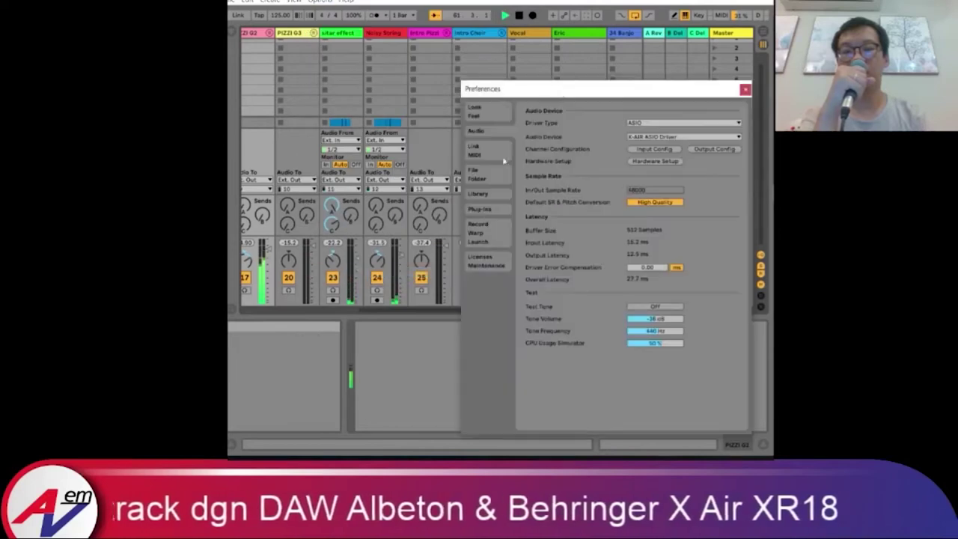
left_click(644, 122)
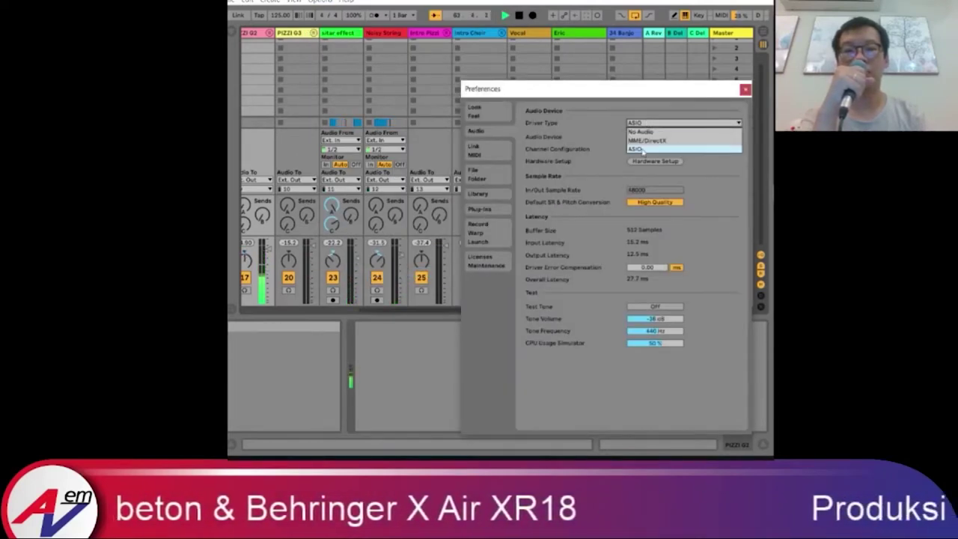
left_click(643, 148)
left_click(654, 137)
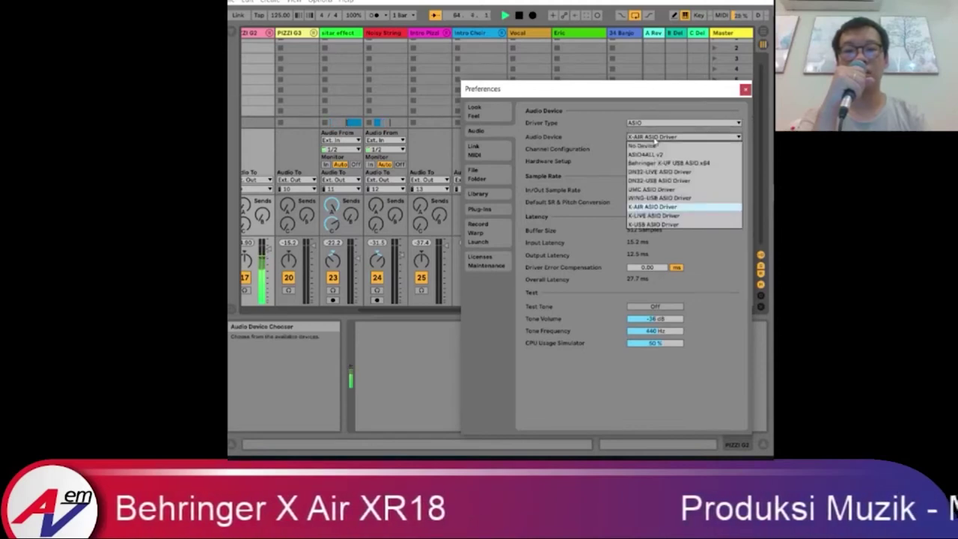
left_click(652, 207)
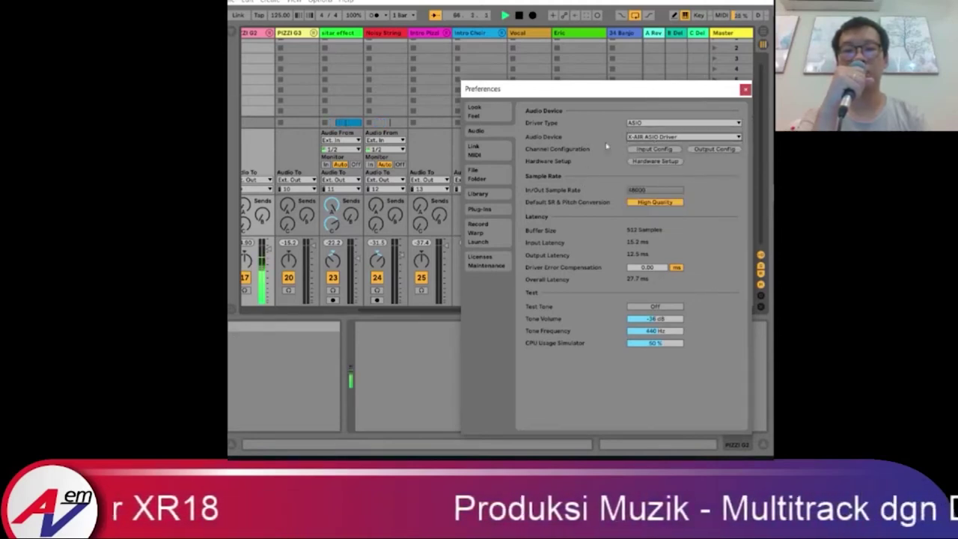
Step: Check which mono and stereo channels are enabled in the input and output configurations, and close the preferences
left_click(655, 149)
left_click_drag(618, 92, 471, 69)
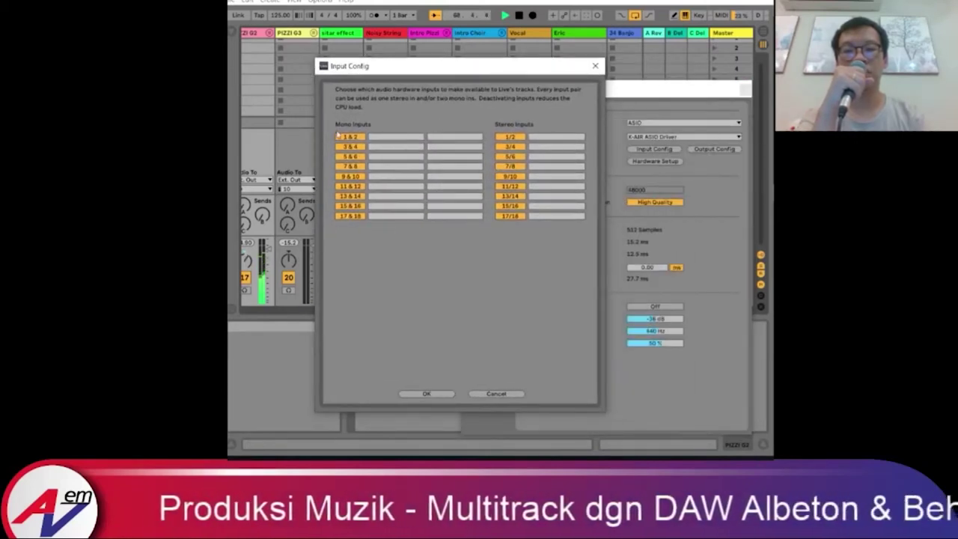
left_click(343, 137)
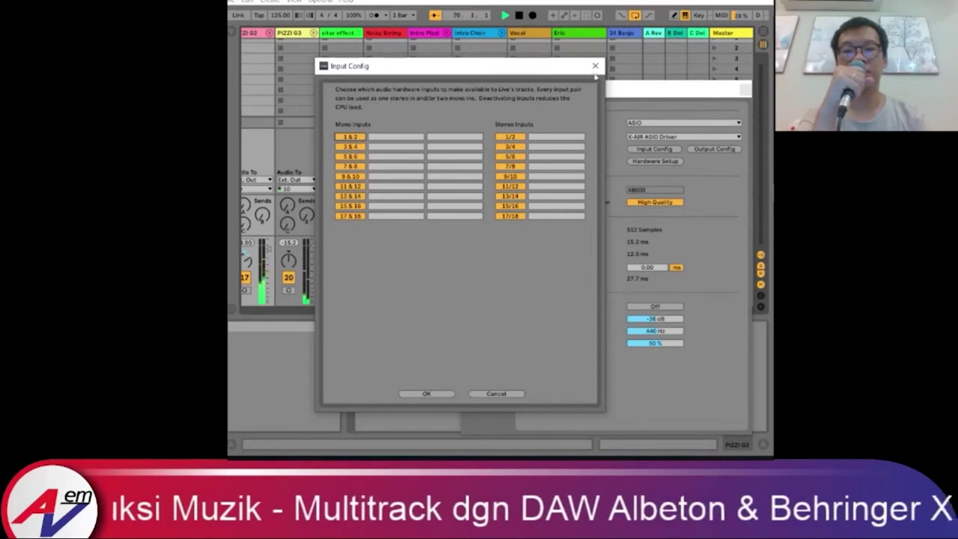
left_click(594, 66)
left_click(701, 148)
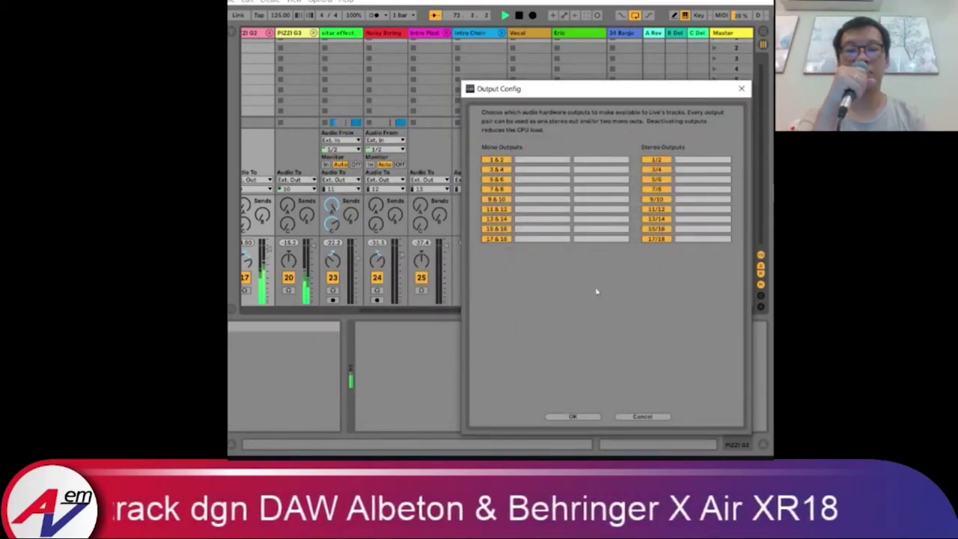
left_click(642, 417)
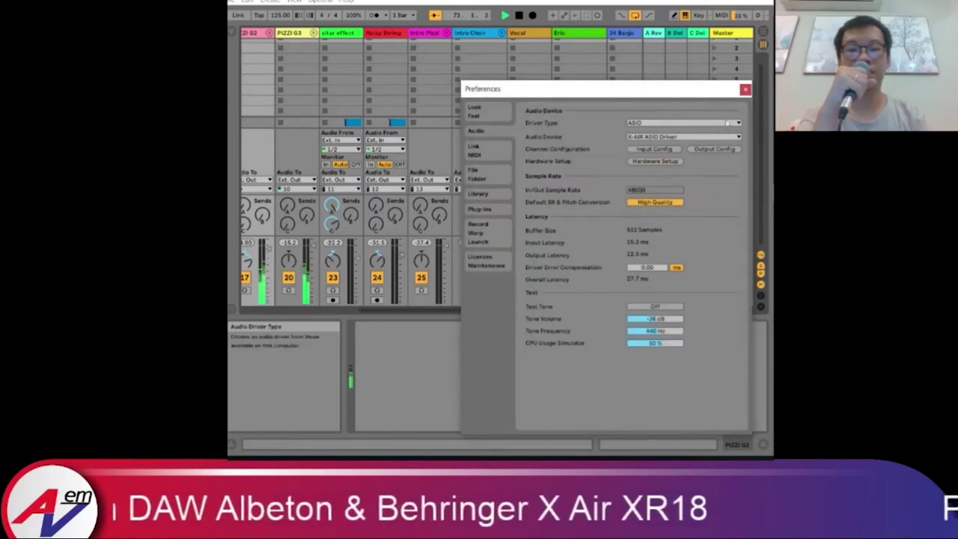
left_click(745, 89)
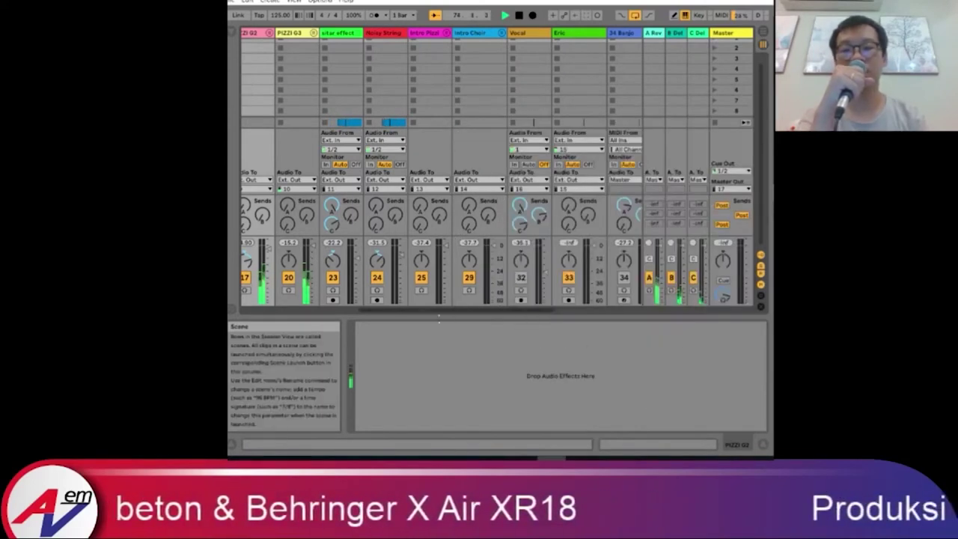
Step: Switch to X AIR Edit and set the Perc channel fader to -0.4 dB
left_click_drag(443, 312, 295, 314)
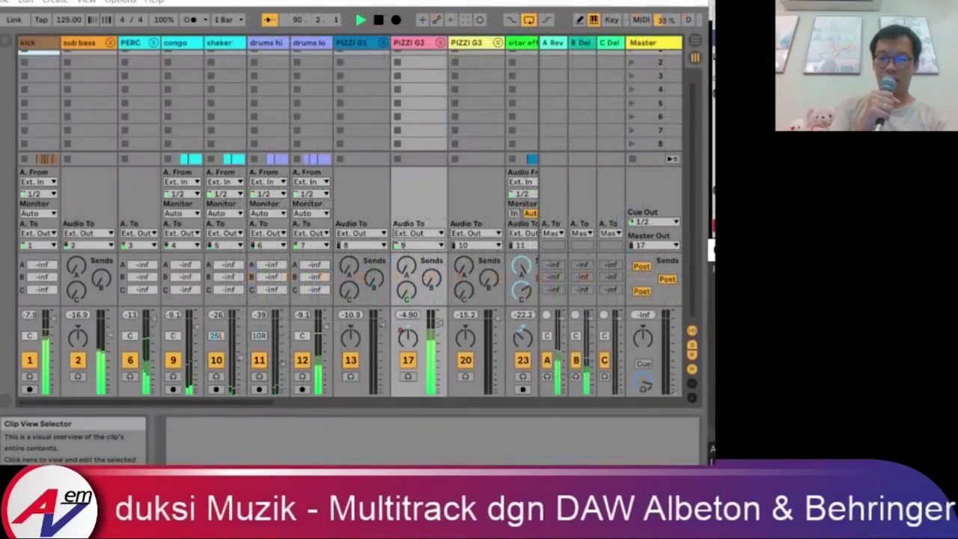
key("alt+Tab")
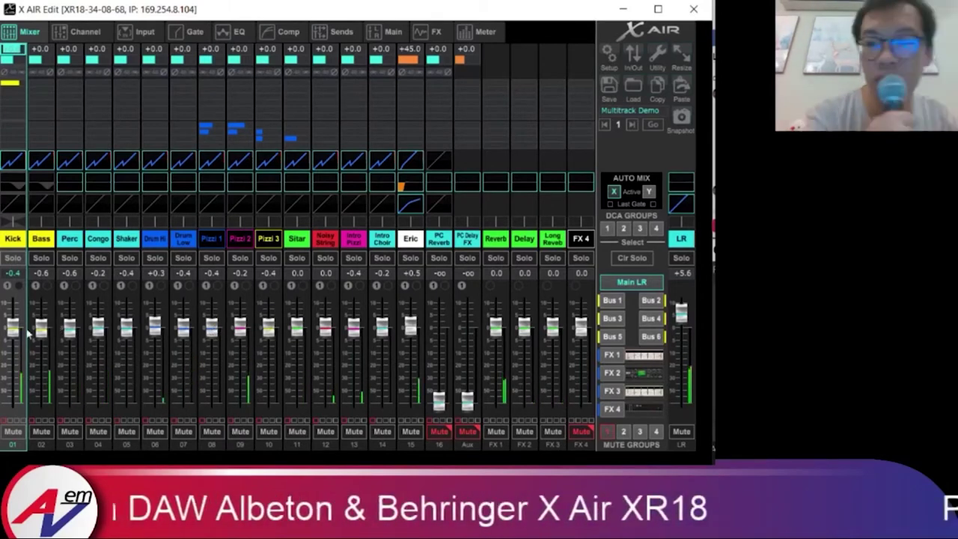
left_click_drag(41, 331, 42, 355)
left_click_drag(69, 330, 44, 331)
left_click_drag(70, 328, 71, 330)
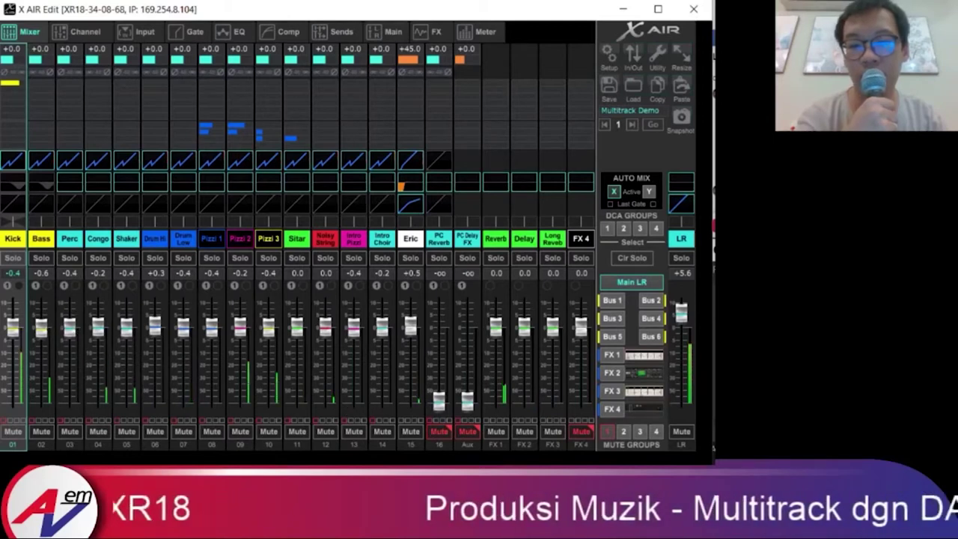
Step: Mute channels 1 to 14 with mute group 1, and unmute channels 1 to 7, Kick through Drum Low
left_click(608, 432)
left_click(608, 433)
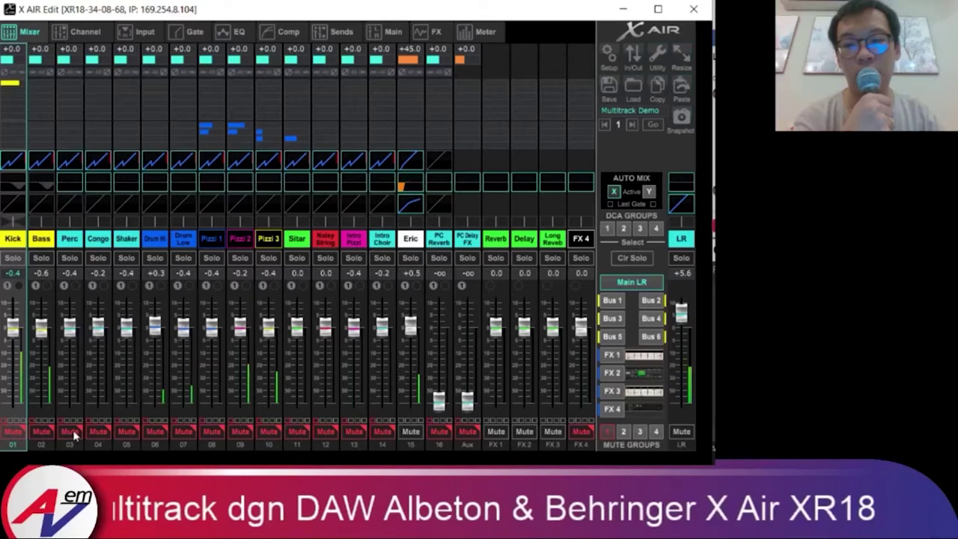
left_click(181, 432)
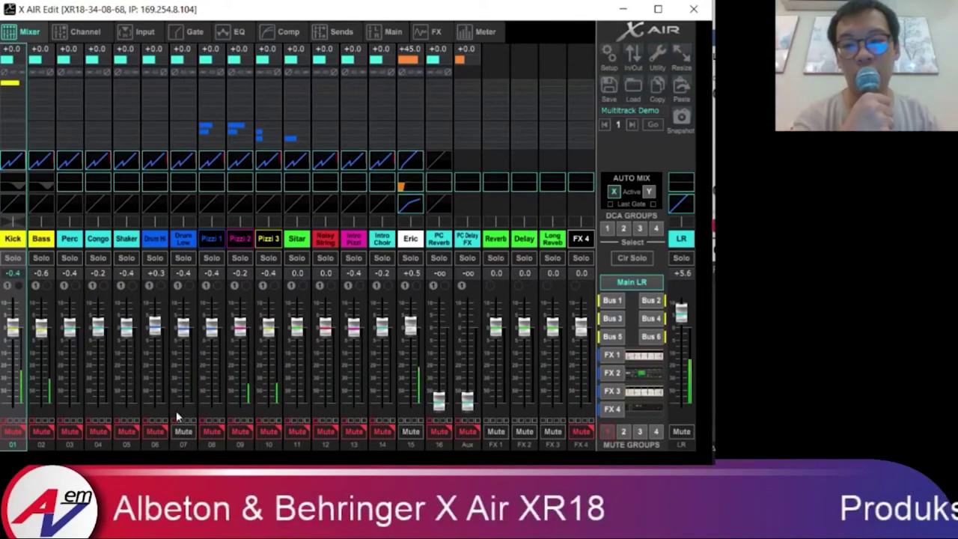
left_click(155, 431)
left_click(127, 432)
left_click(99, 434)
left_click(70, 433)
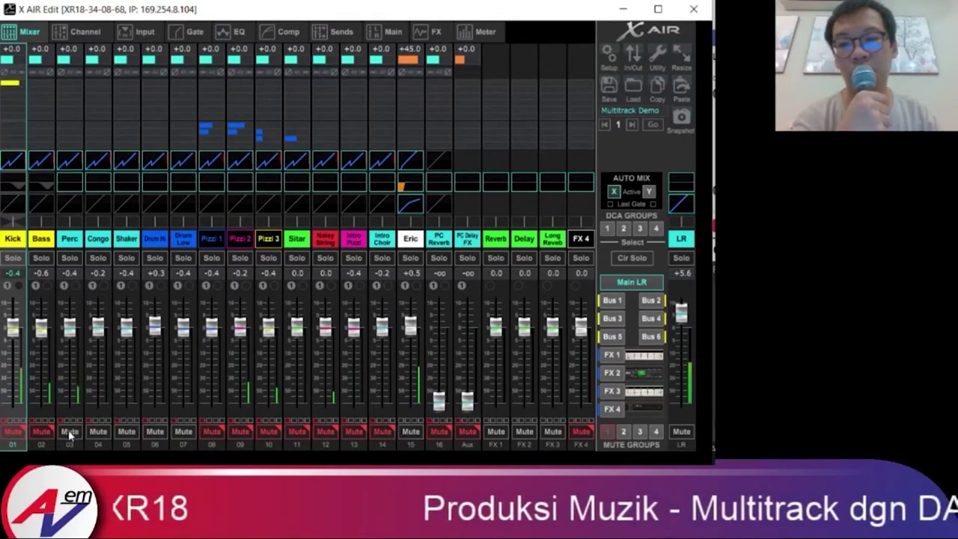
left_click(41, 433)
left_click(13, 432)
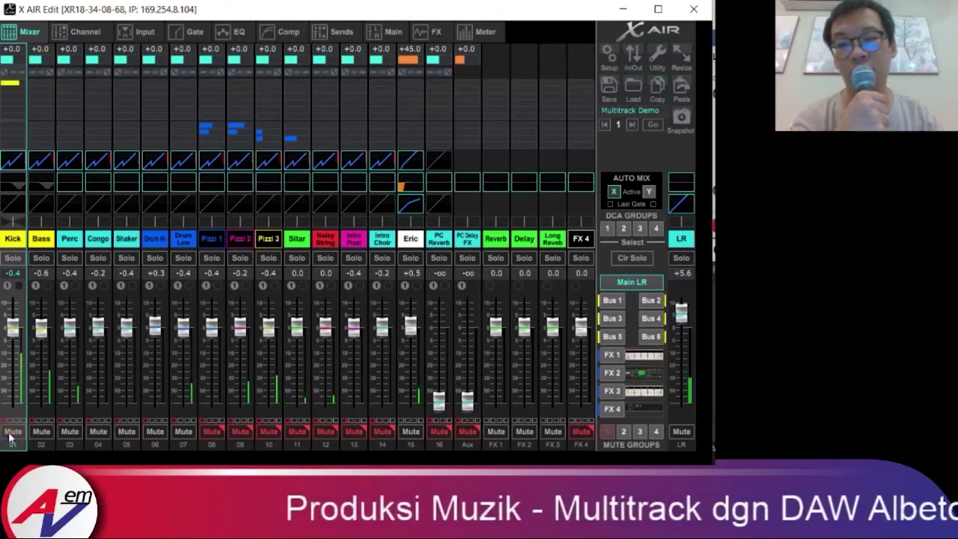
Step: Unmute channels 8 to 14, from Pizzi 1 through Intro Choir
left_click(212, 432)
left_click(238, 432)
left_click(268, 432)
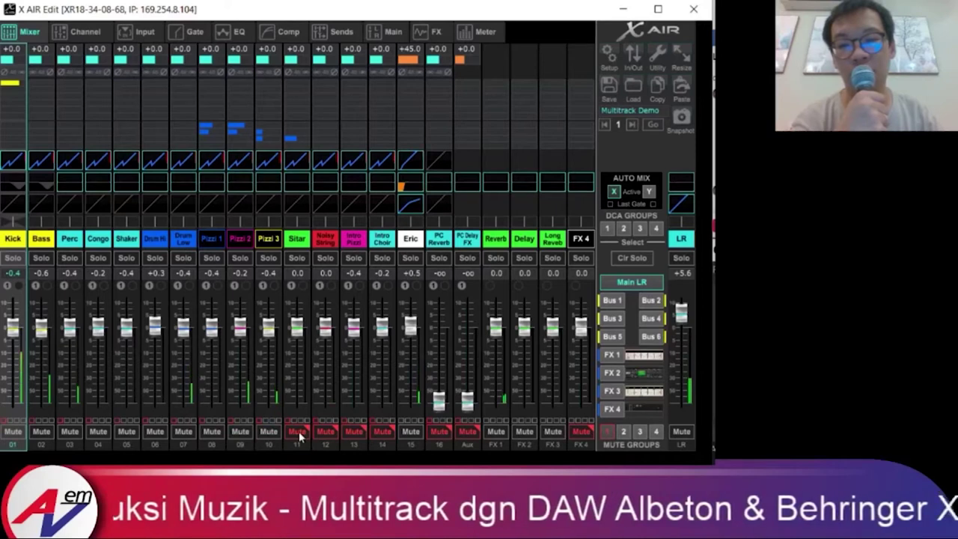
left_click(325, 433)
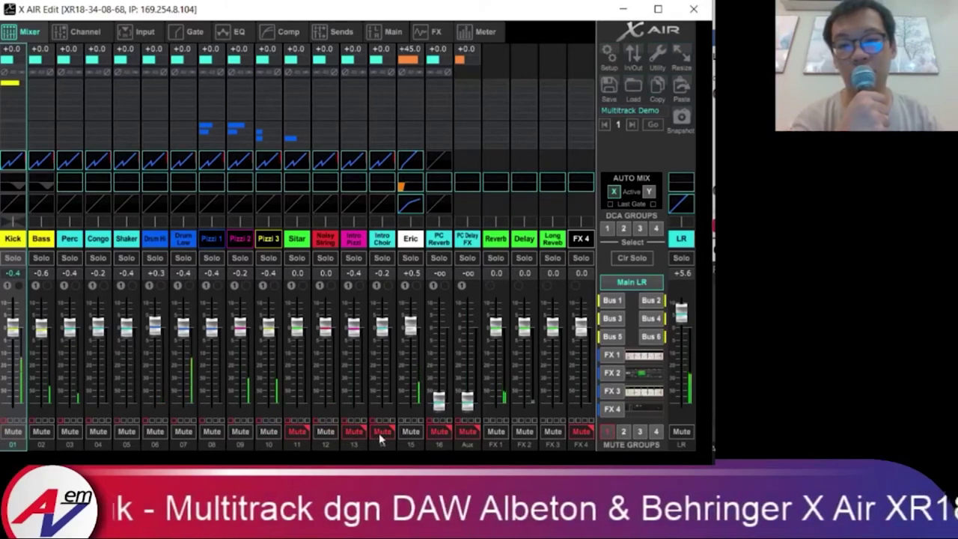
left_click(381, 433)
left_click(353, 432)
left_click(297, 432)
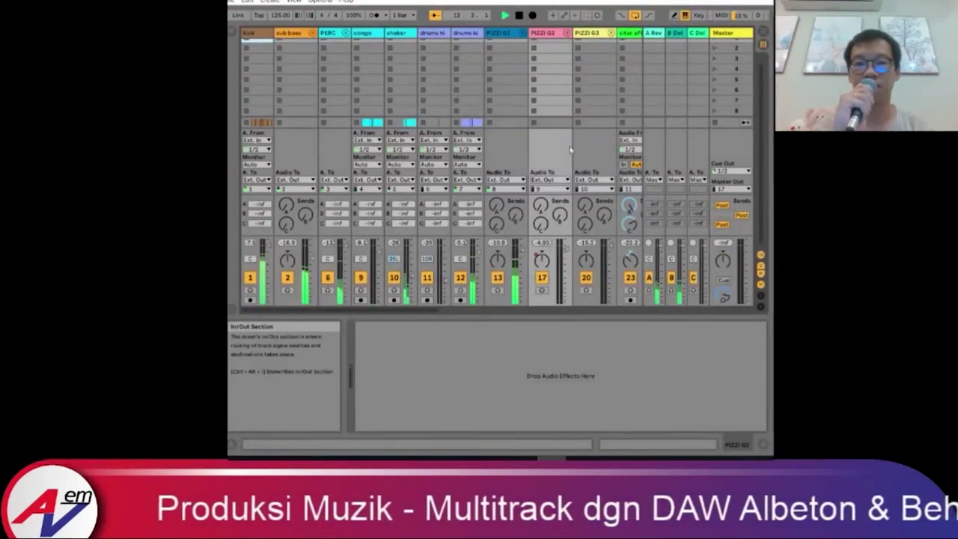
Step: Switch to Ableton Live and set the audio input type of the track between Vocal and 34 Banjo to Ext. In
left_click_drag(449, 312, 591, 317)
left_click(447, 36)
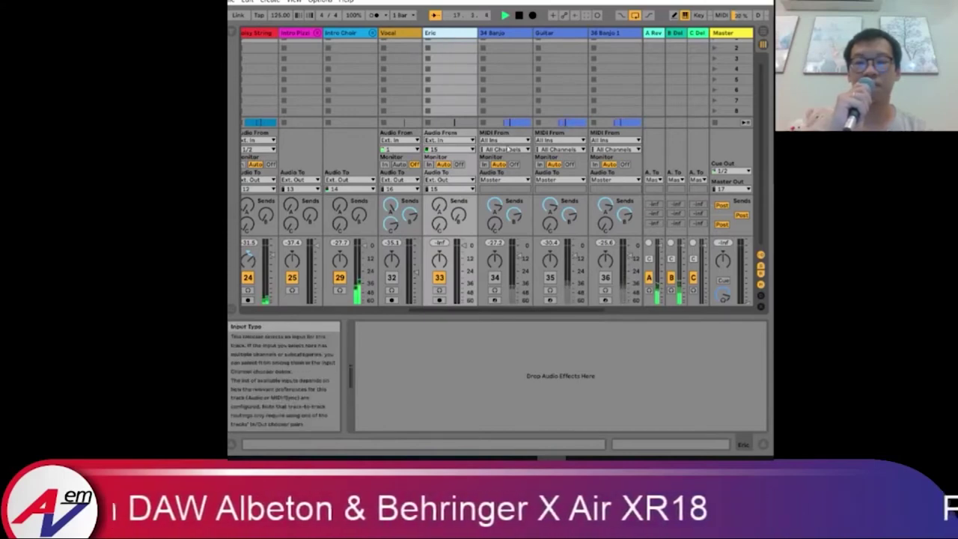
left_click(472, 140)
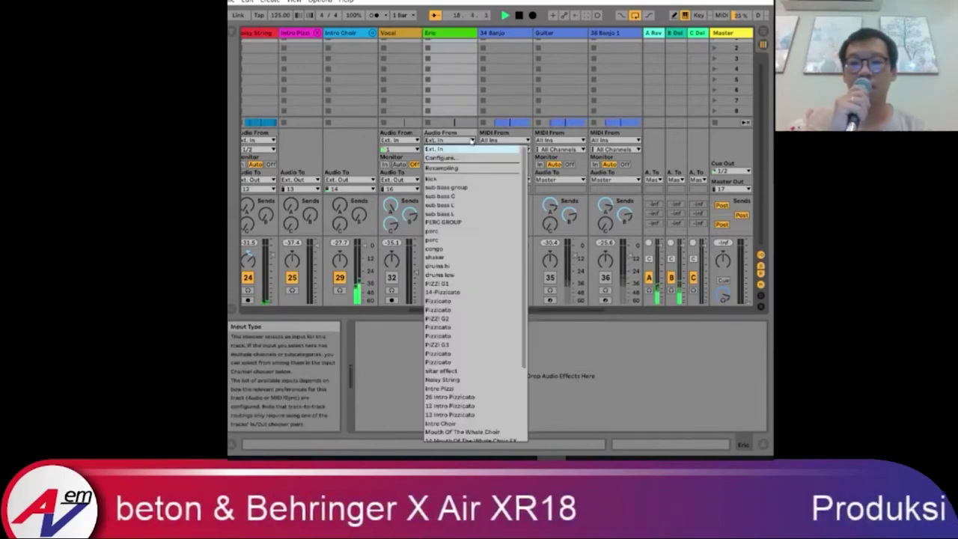
left_click(448, 147)
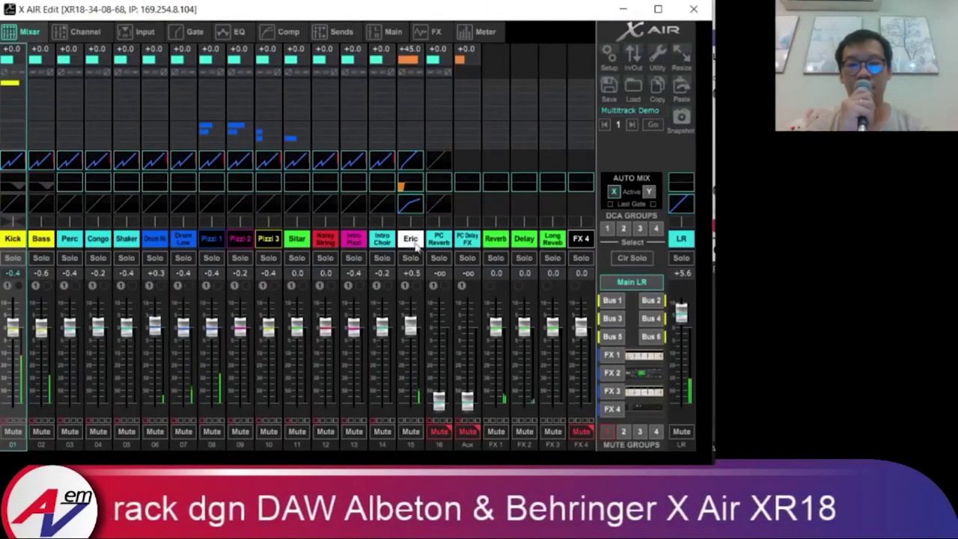
Step: Switch to X AIR Edit and open the detailed channel view of channel 15
left_click(414, 243)
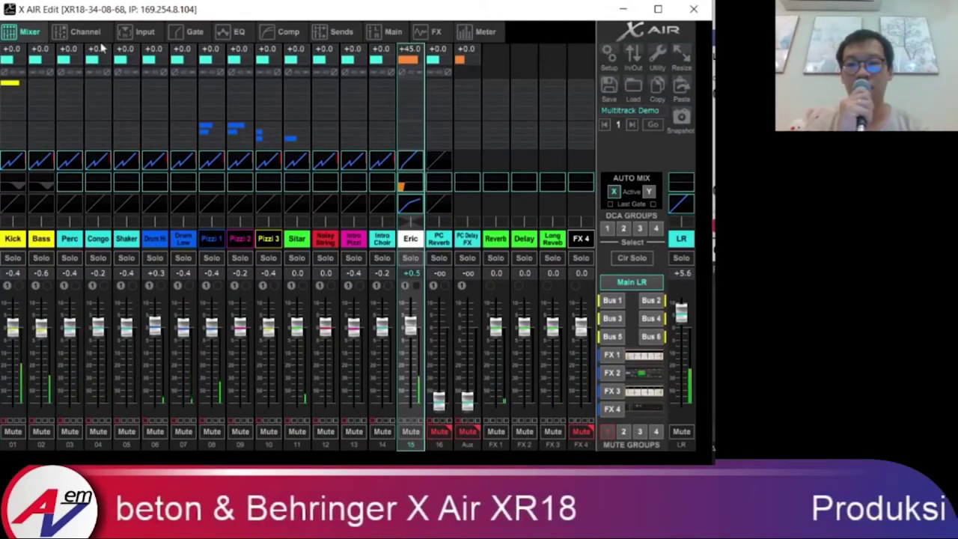
left_click(85, 31)
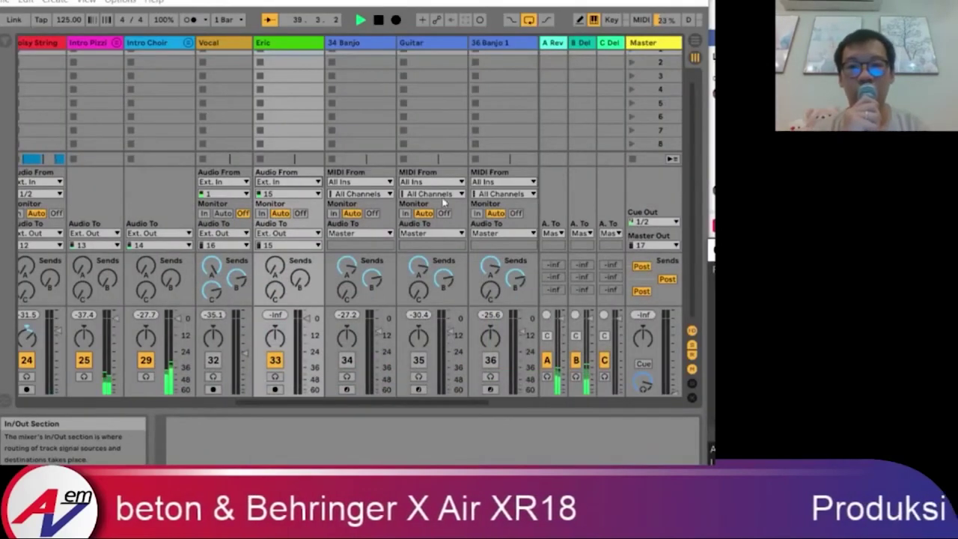
Step: In Ableton Live's Arrangement View, unfold the green track below Vocal and arm it for recording
left_click(694, 39)
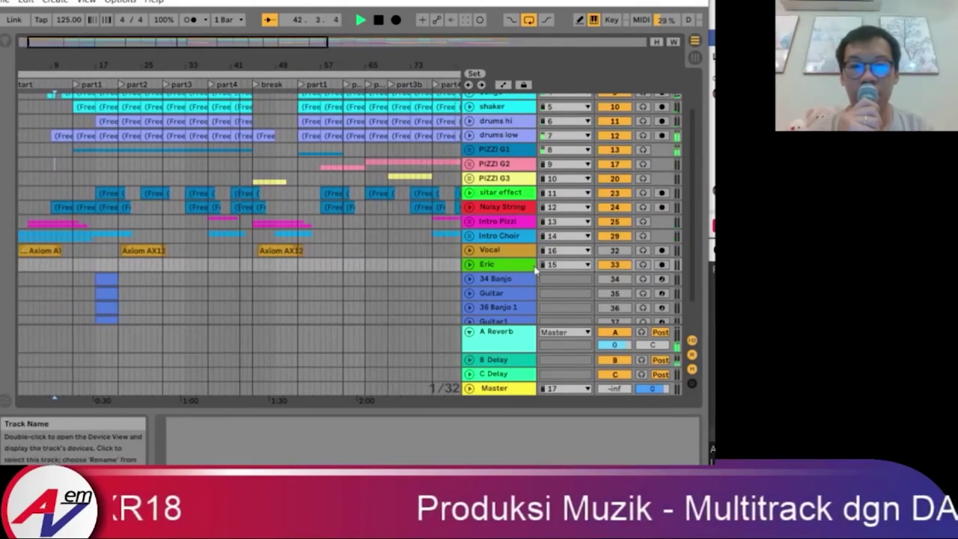
left_click(469, 264)
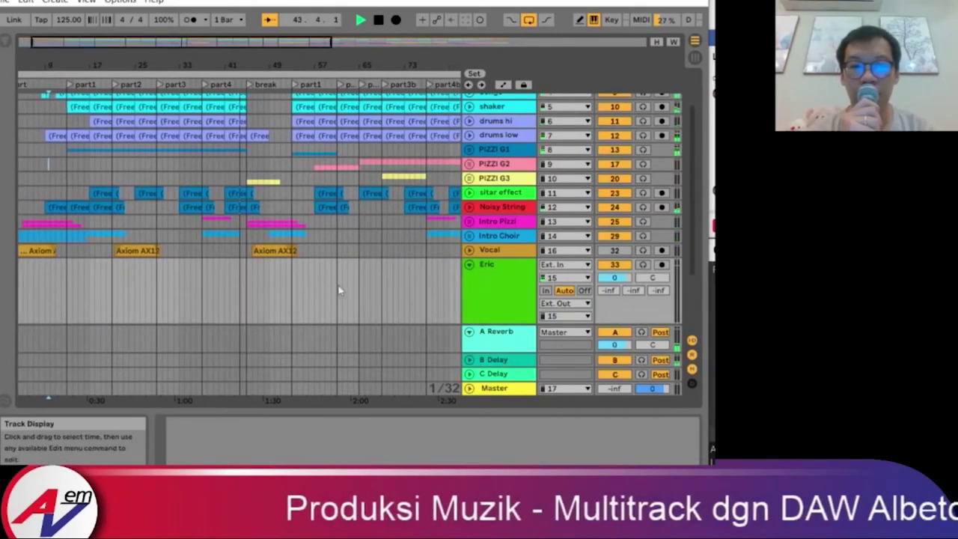
left_click(81, 178)
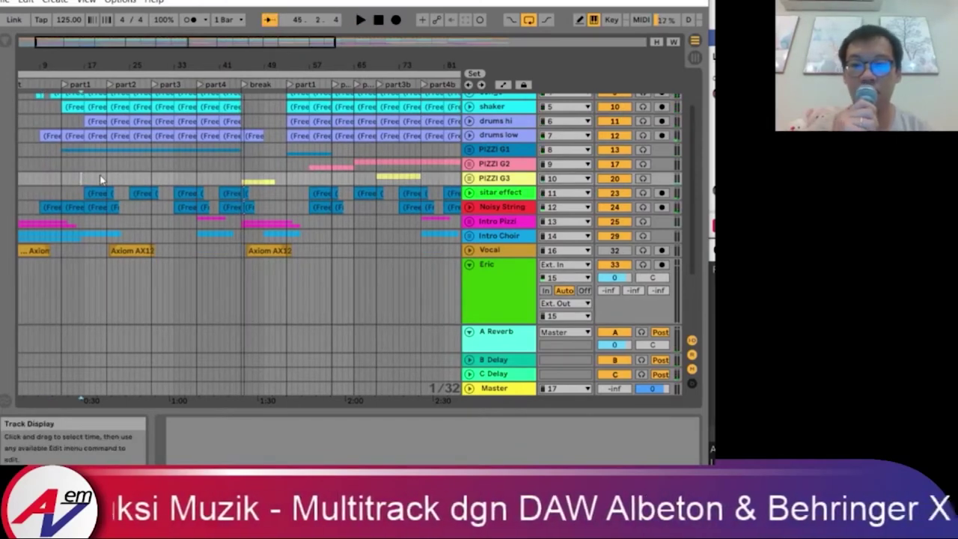
left_click(61, 178)
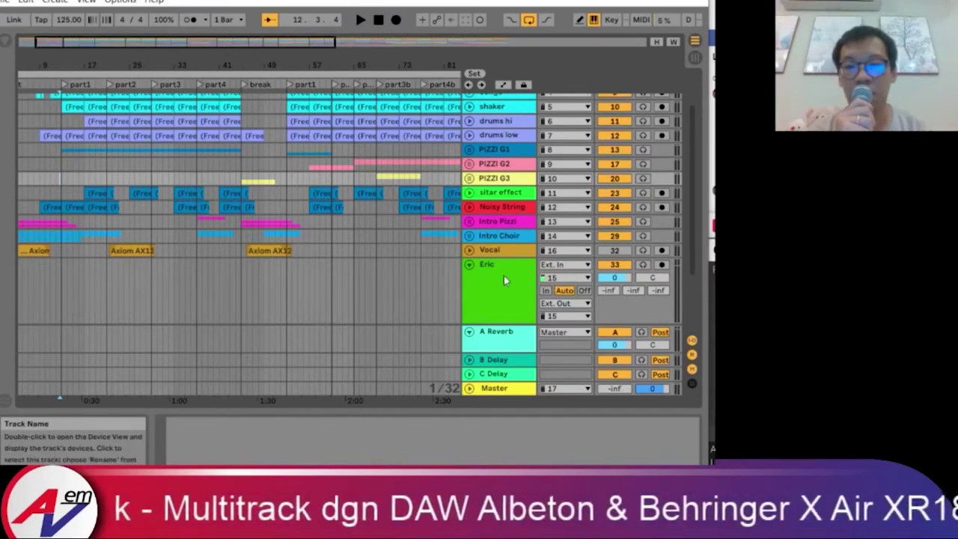
left_click(662, 266)
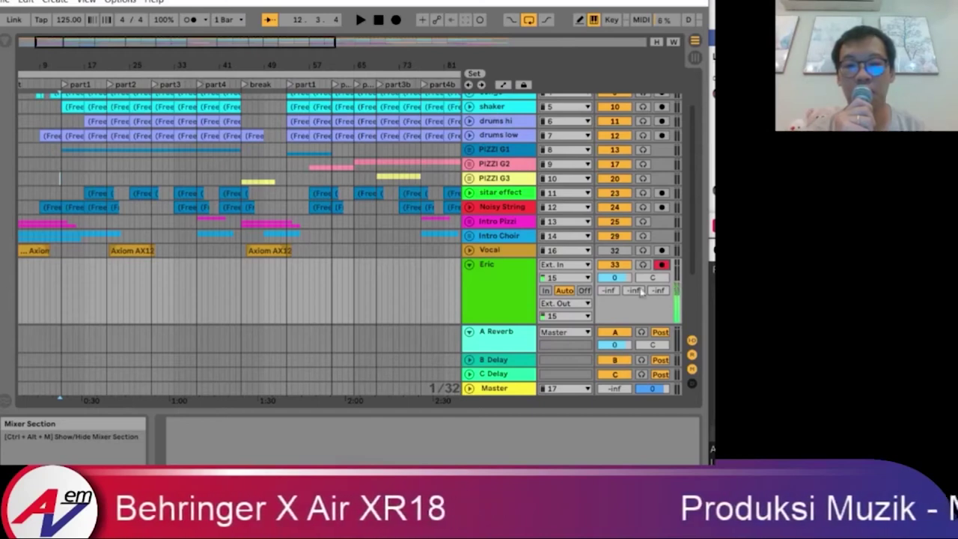
Step: Place the playback start on the armed track at bar 12, just before the part1 locator, and start playback
left_click(42, 264)
left_click(57, 264)
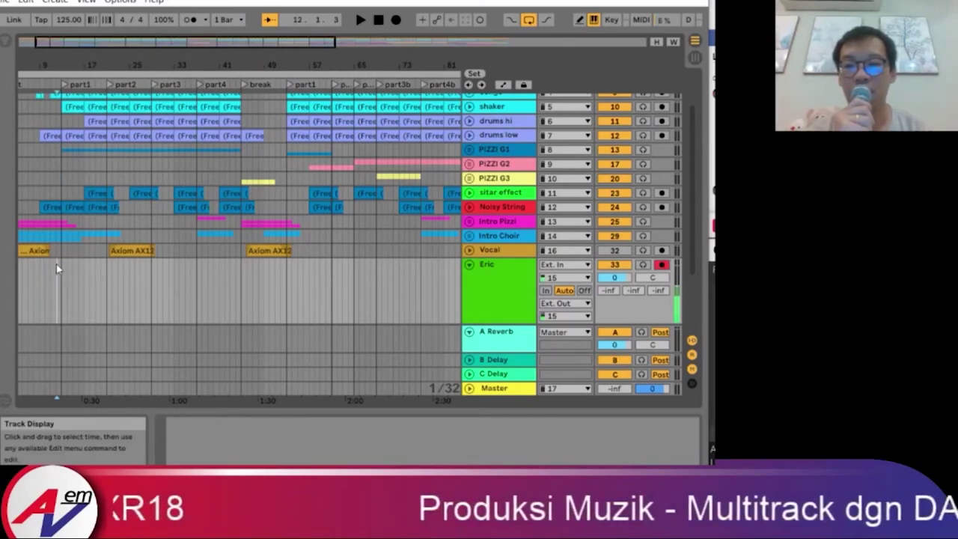
key("space")
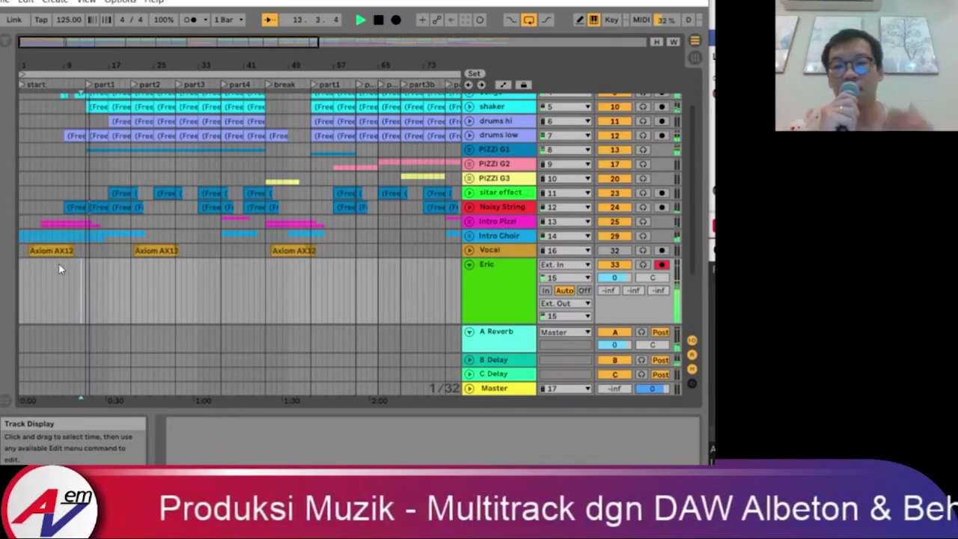
Step: Record the microphone onto the armed green track below Vocal from about bar 16 to bar 28, stop recording and disarm the track
left_click(396, 21)
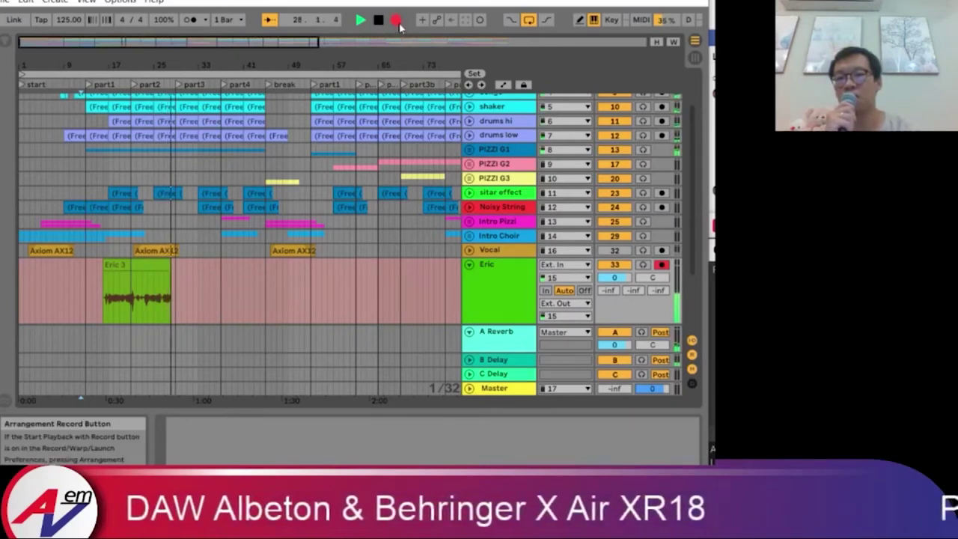
left_click(399, 25)
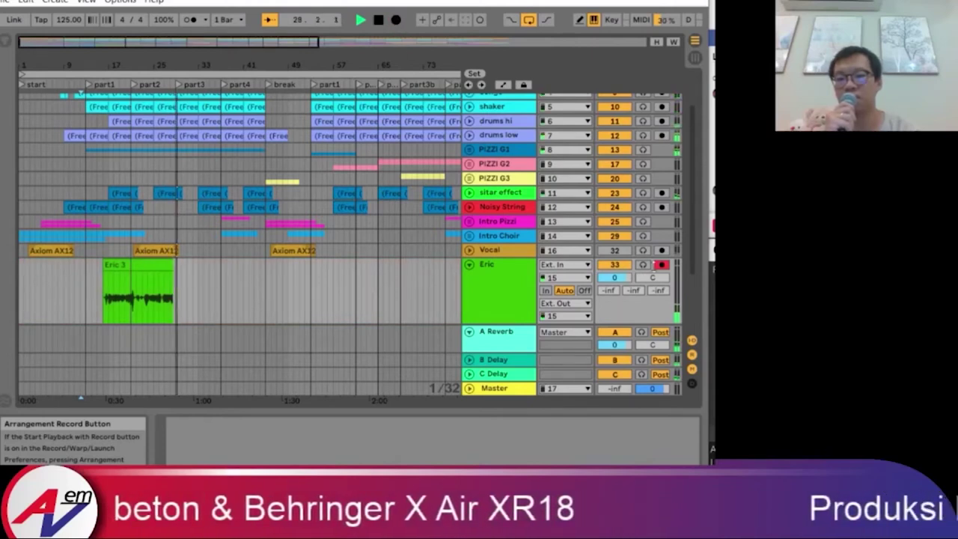
left_click(663, 267)
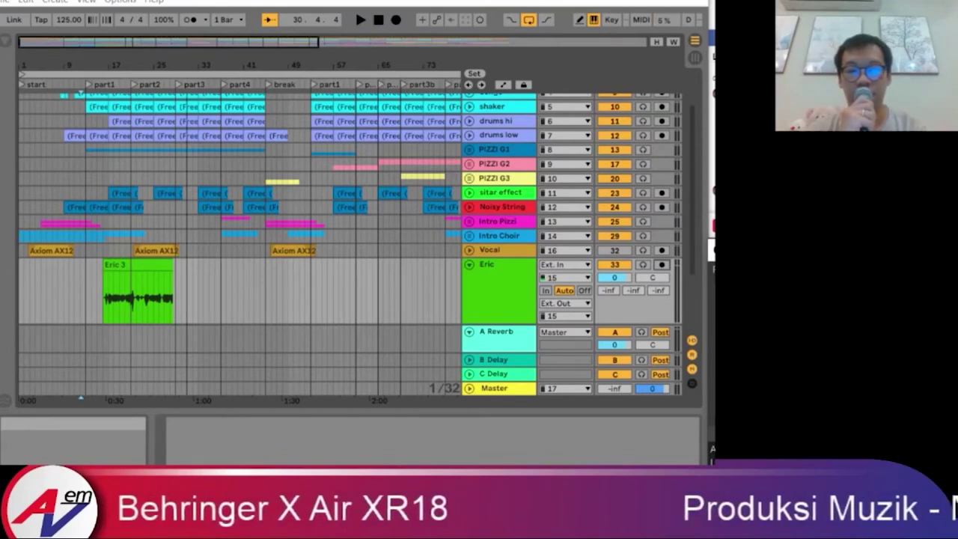
Step: Check channel 15 in X AIR Edit, return to Ableton Live and play the arrangement from about bar 10, before the part1 locator
key("alt+Tab")
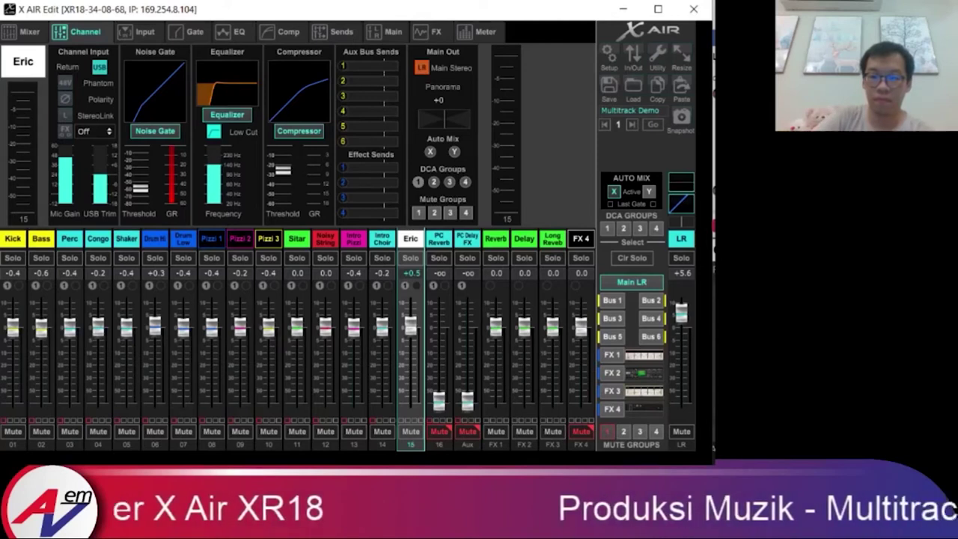
key("alt+Tab")
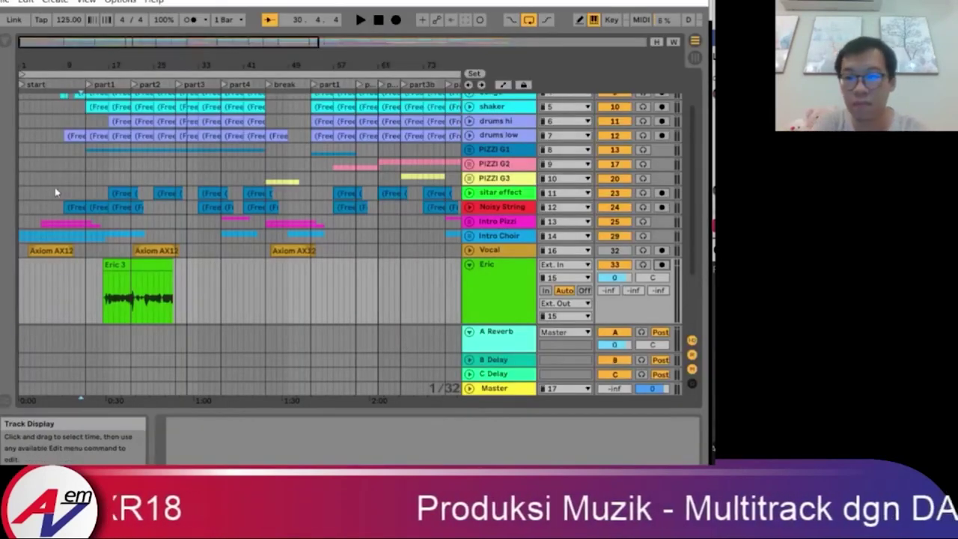
left_click(71, 180)
key("space")
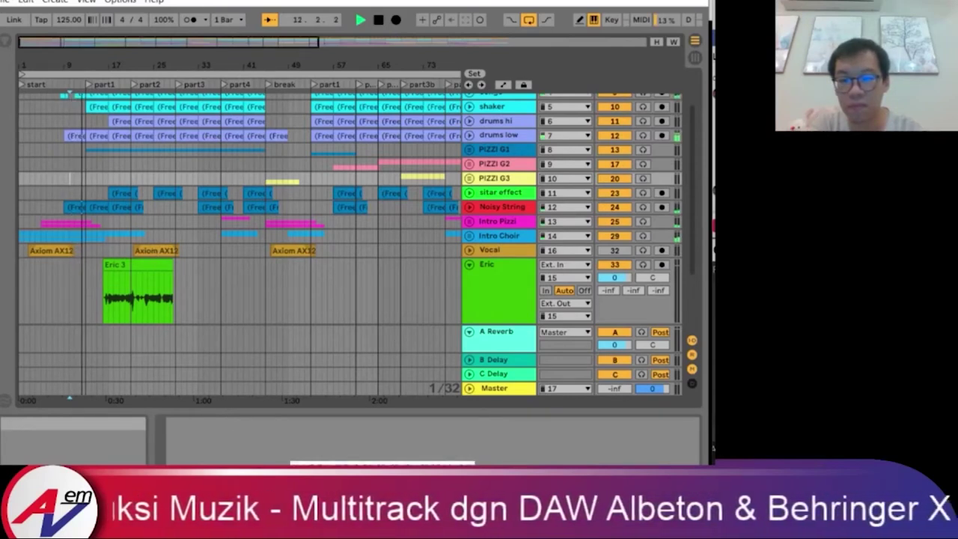
Step: Monitor channel 15's meters in X AIR Edit while the recorded clip plays back, switching between the mixer and Ableton Live
key("alt+Tab")
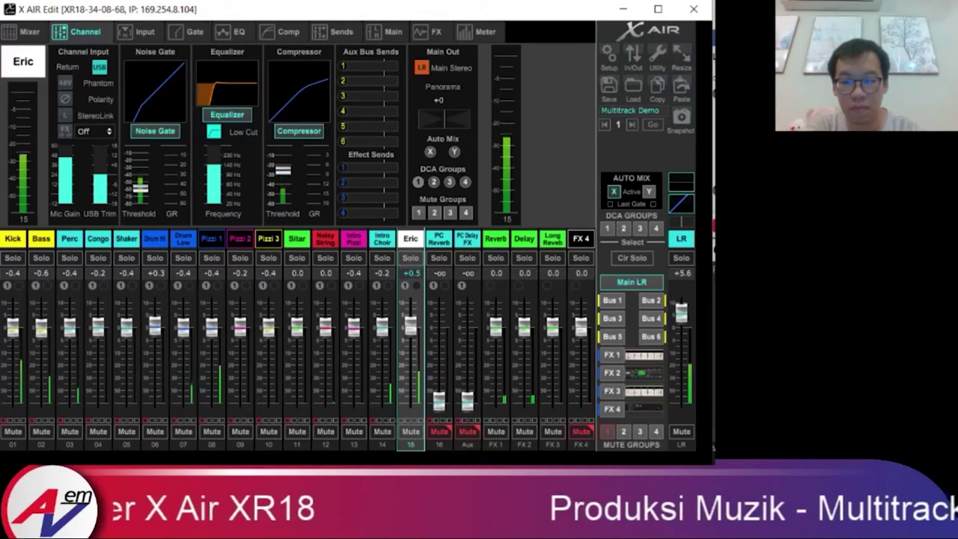
key("alt+Tab")
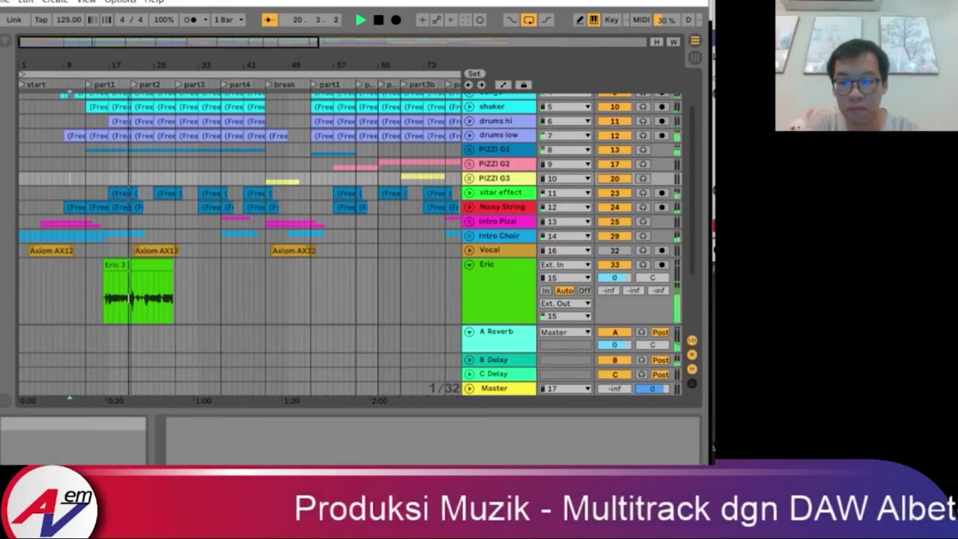
key("alt+Tab")
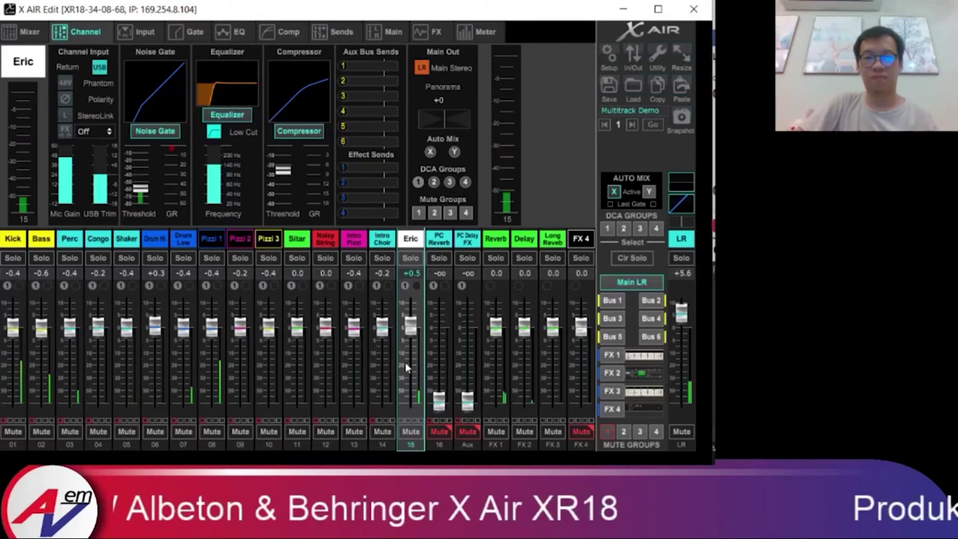
key("alt+Tab")
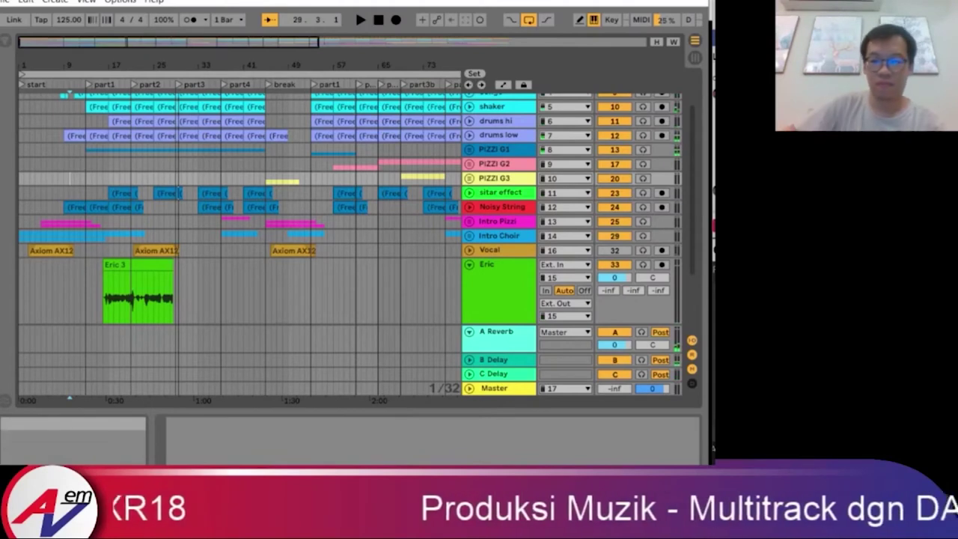
Step: Switch to X AIR Edit and toggle channel 15's USB return on and back off to demonstrate both input sources
key("alt+Tab")
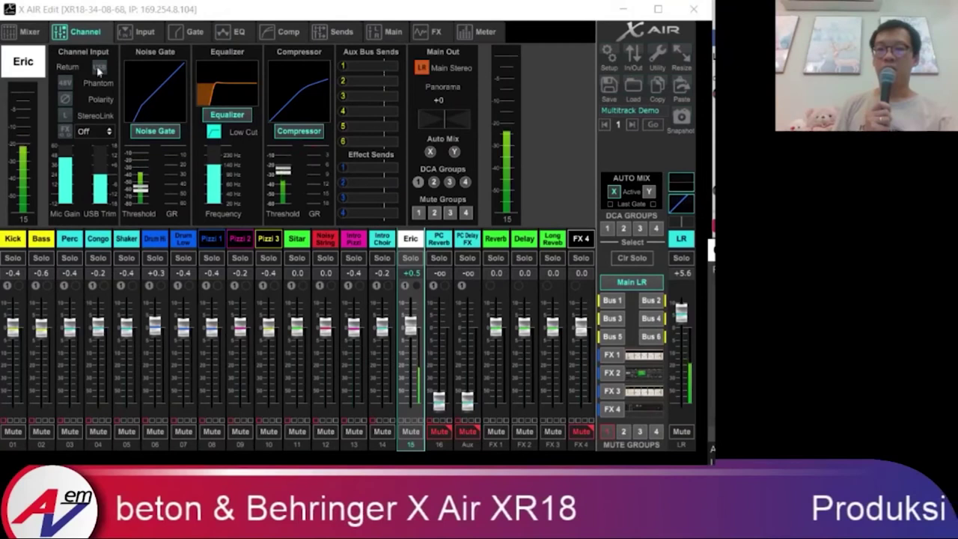
left_click(411, 241)
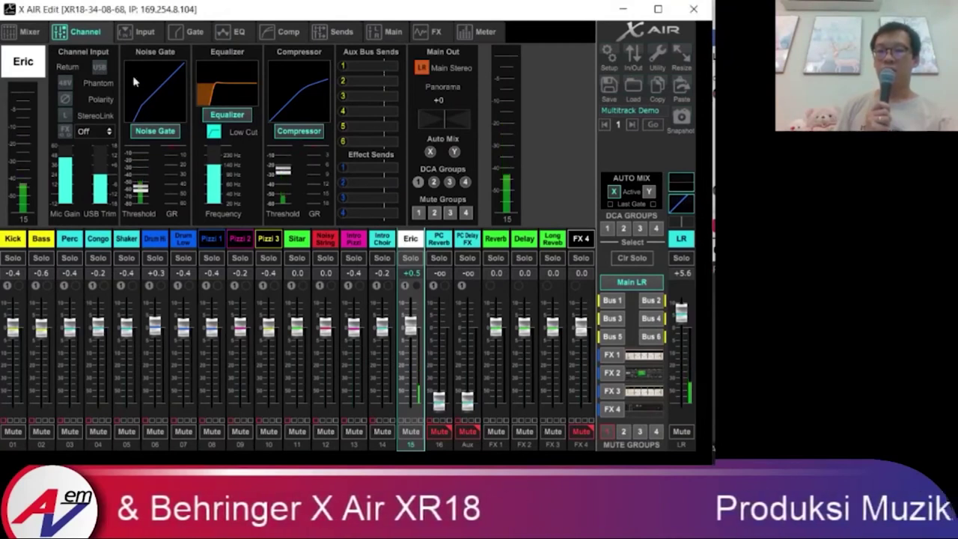
left_click(99, 67)
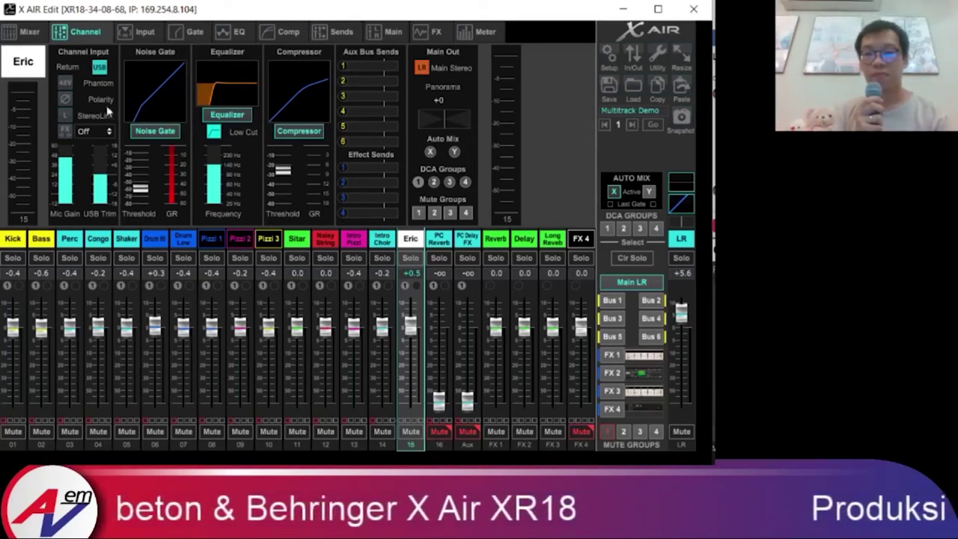
left_click(98, 67)
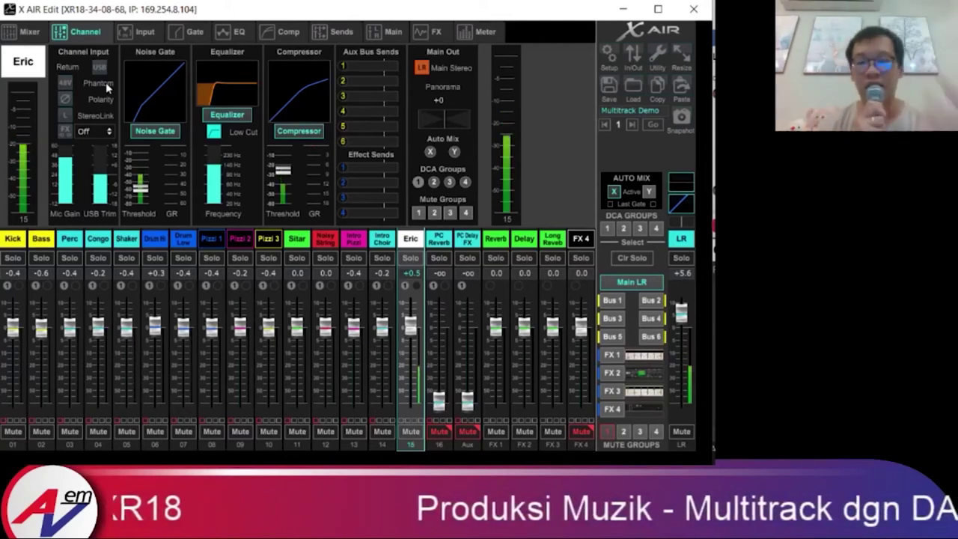
Step: Examine the USB return setting of each mixer channel in turn, from Kick through Intro Choir to channel 15
left_click(25, 252)
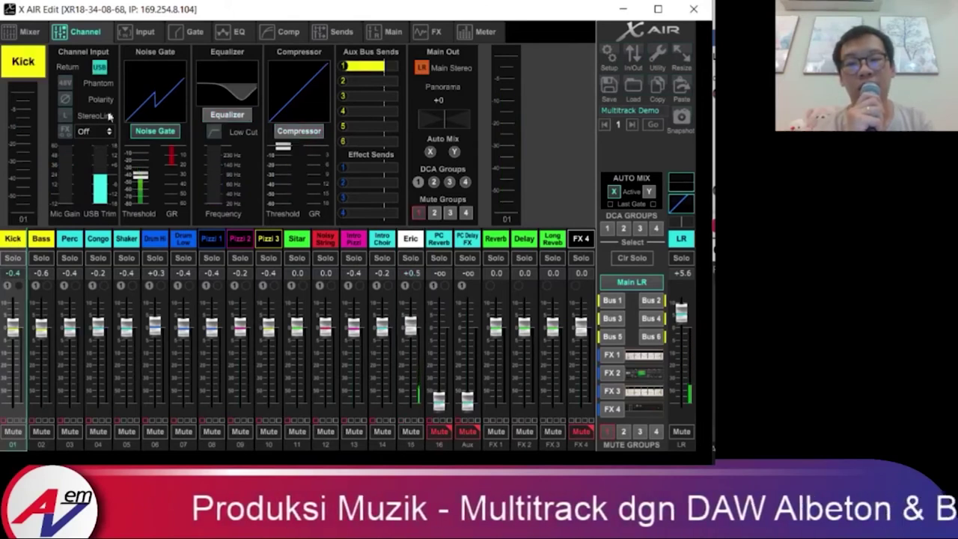
left_click(46, 245)
left_click(72, 245)
left_click(89, 242)
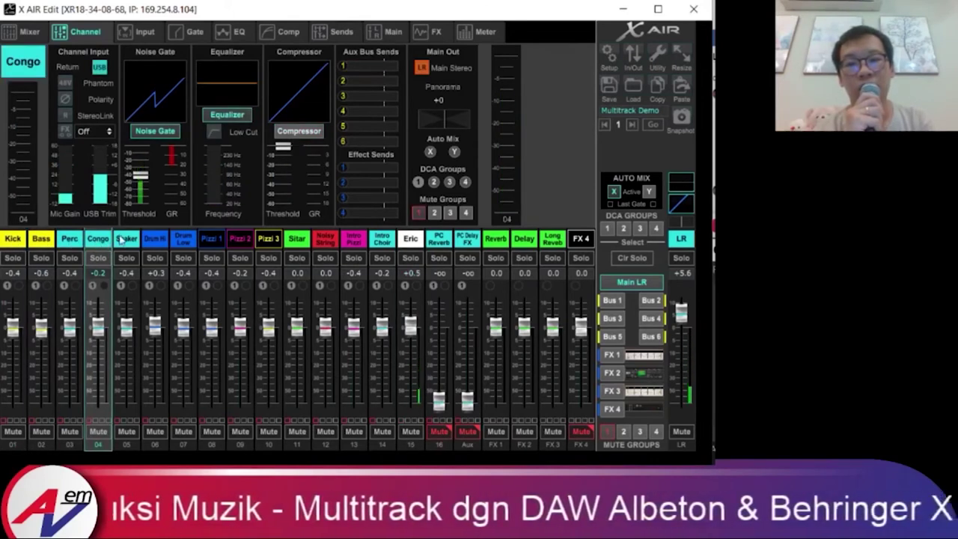
left_click(121, 241)
left_click(153, 239)
left_click(184, 240)
left_click(211, 241)
left_click(240, 239)
left_click(268, 239)
left_click(297, 239)
left_click(326, 240)
left_click(354, 239)
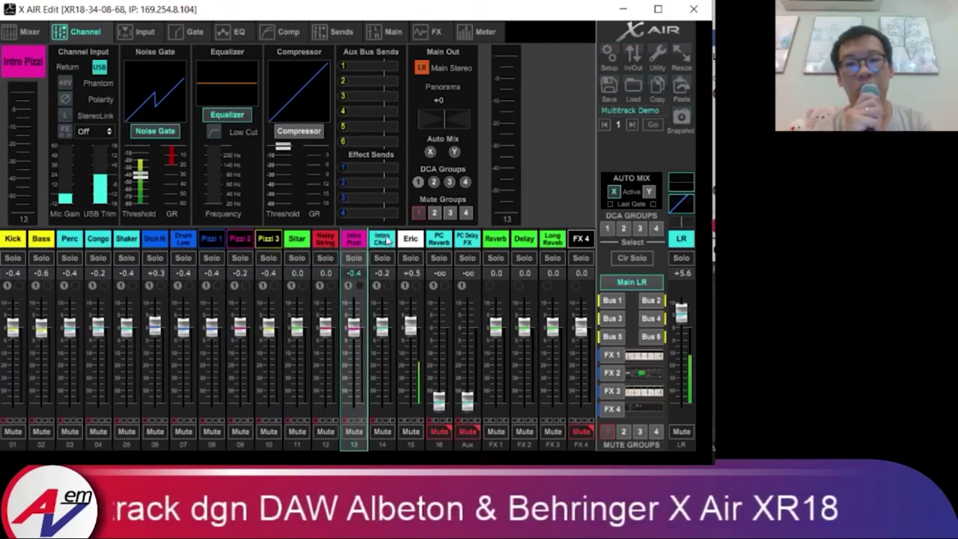
left_click(383, 239)
left_click(410, 241)
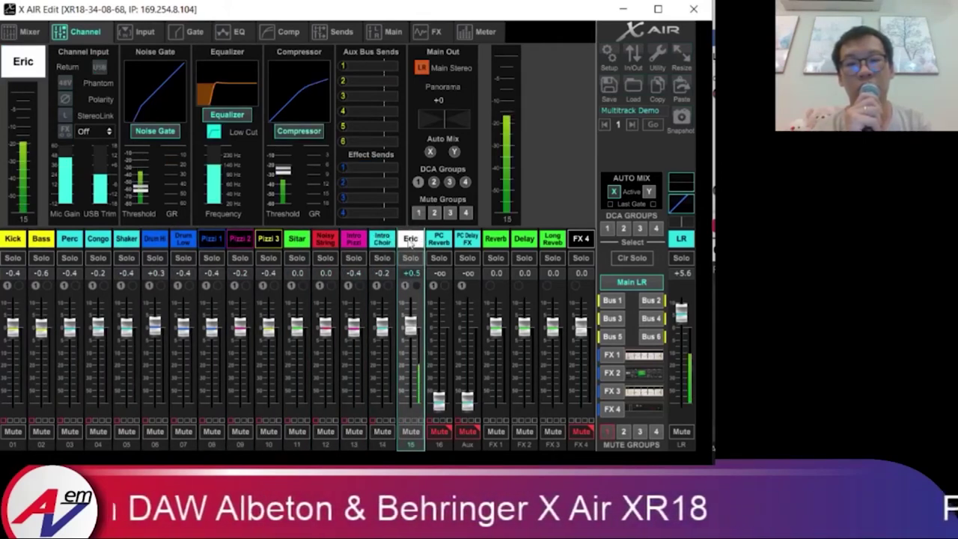
Step: Turn on channel 15's USB return and try to save snapshot 1, Multitrack Demo, cancelling the save and closing the snapshots
left_click(99, 66)
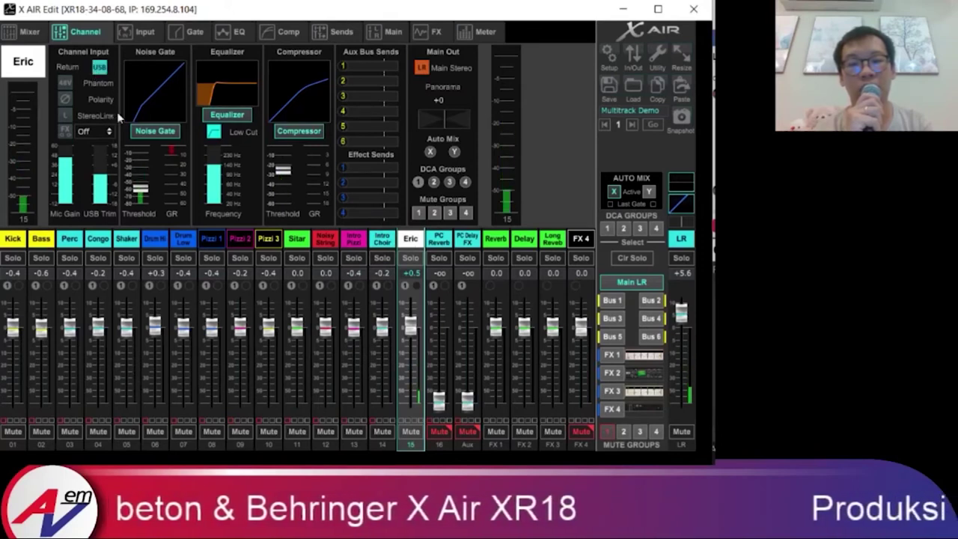
left_click(680, 122)
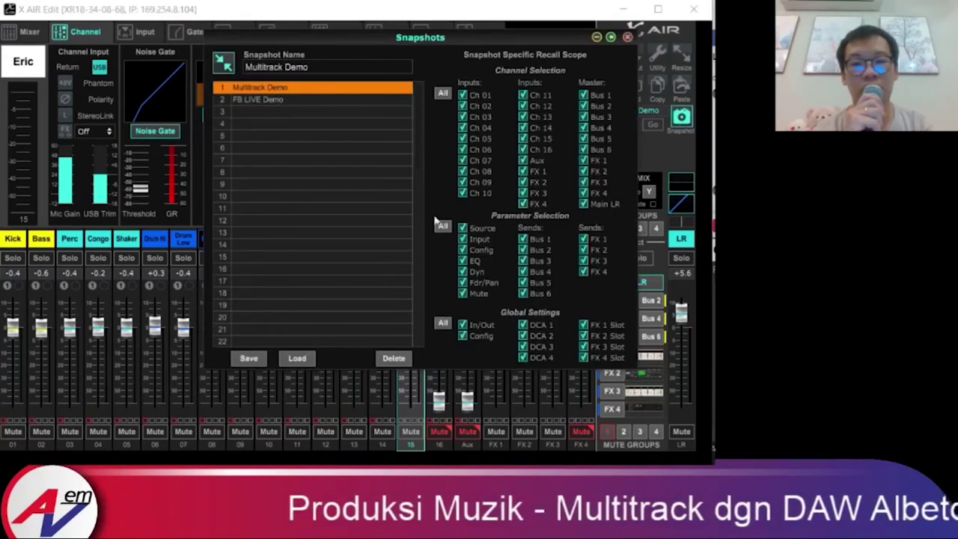
left_click(251, 359)
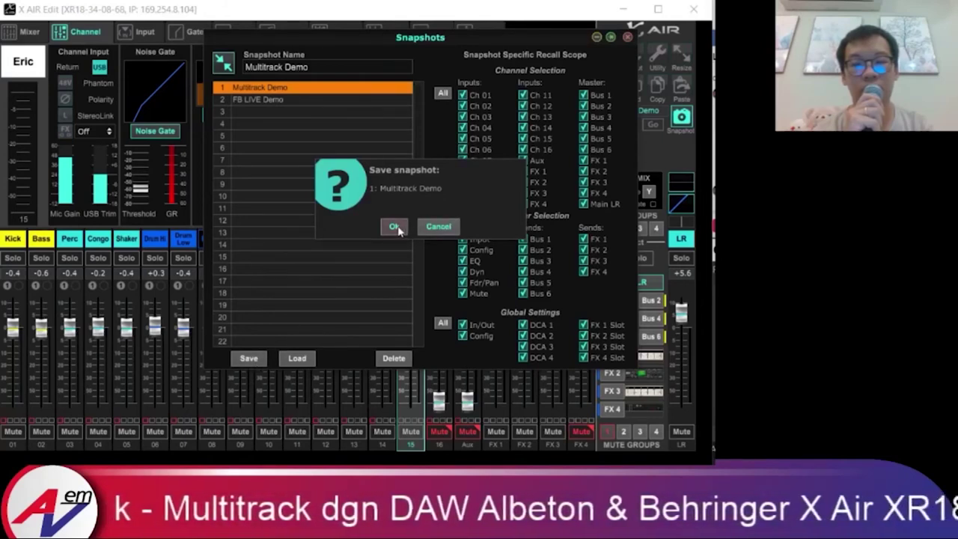
left_click(440, 228)
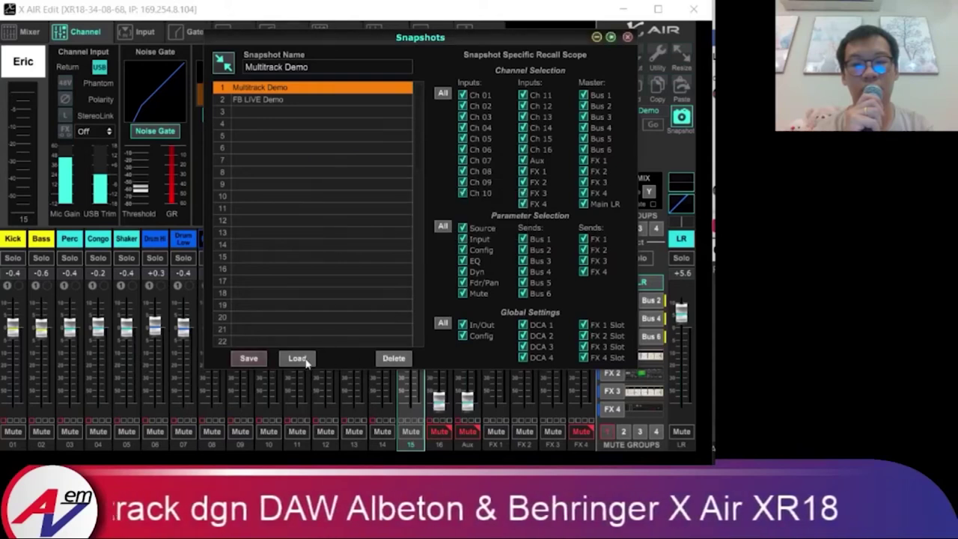
left_click(627, 37)
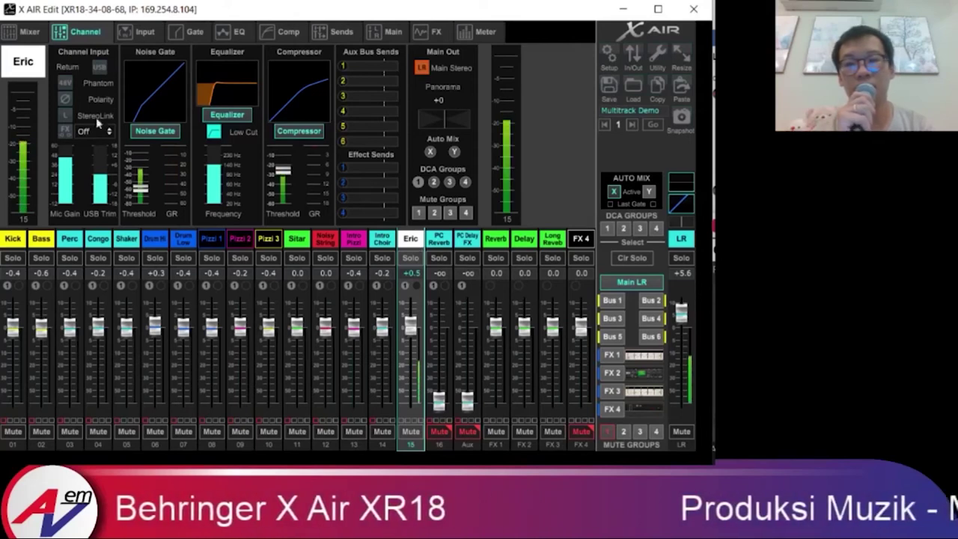
Step: Compare the USB return settings of Kick and channel 15, and bring up the list of stored snapshots
left_click(14, 239)
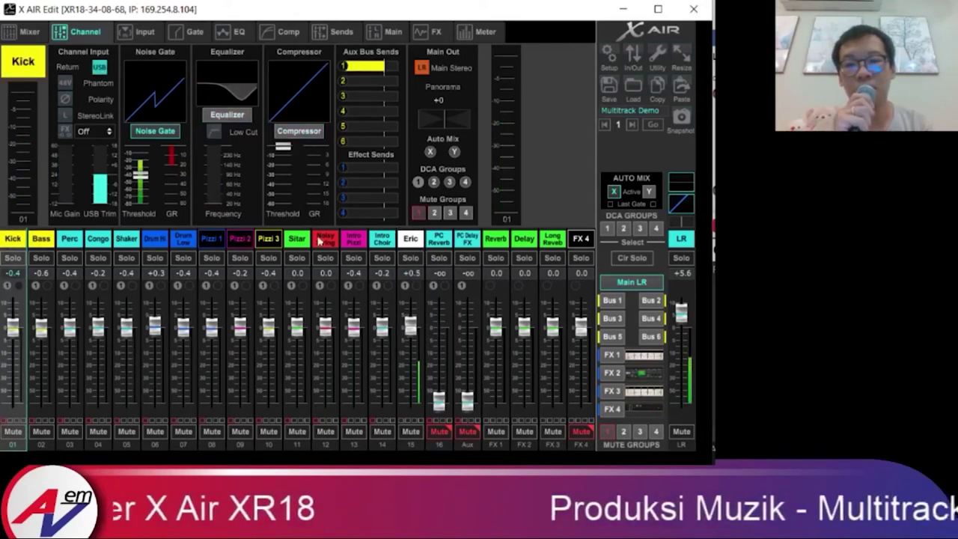
left_click(410, 239)
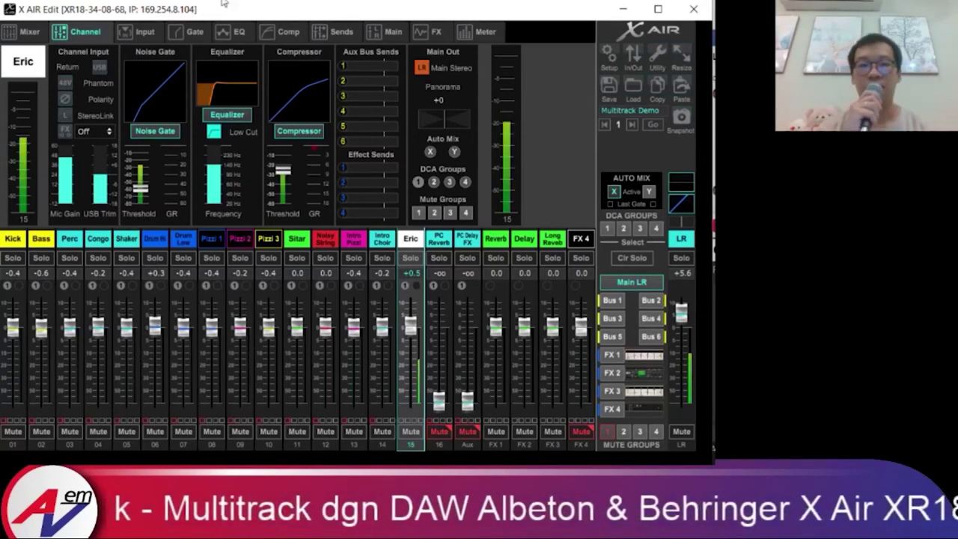
left_click(681, 119)
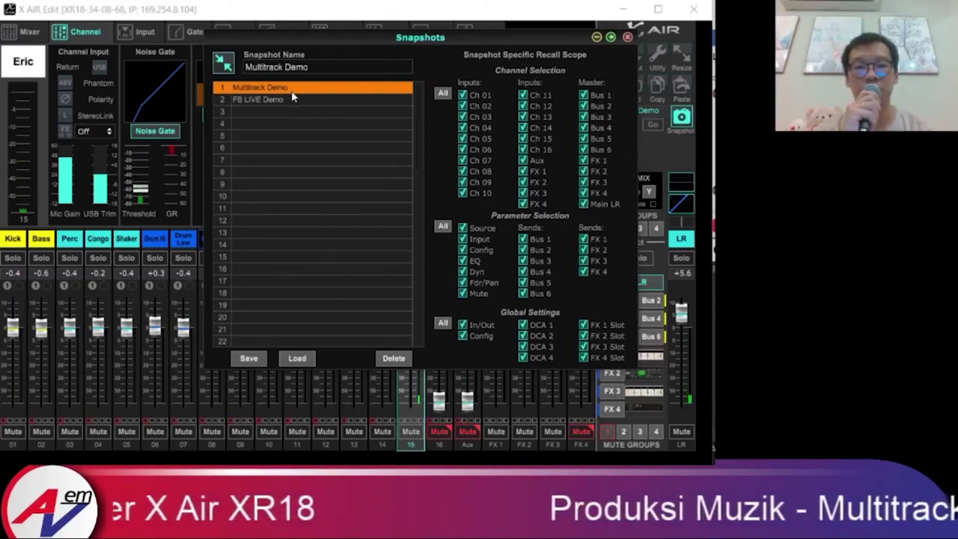
Step: Close X AIR Edit and minimize Ableton Live to reach the desktop
left_click(690, 14)
left_click(690, 13)
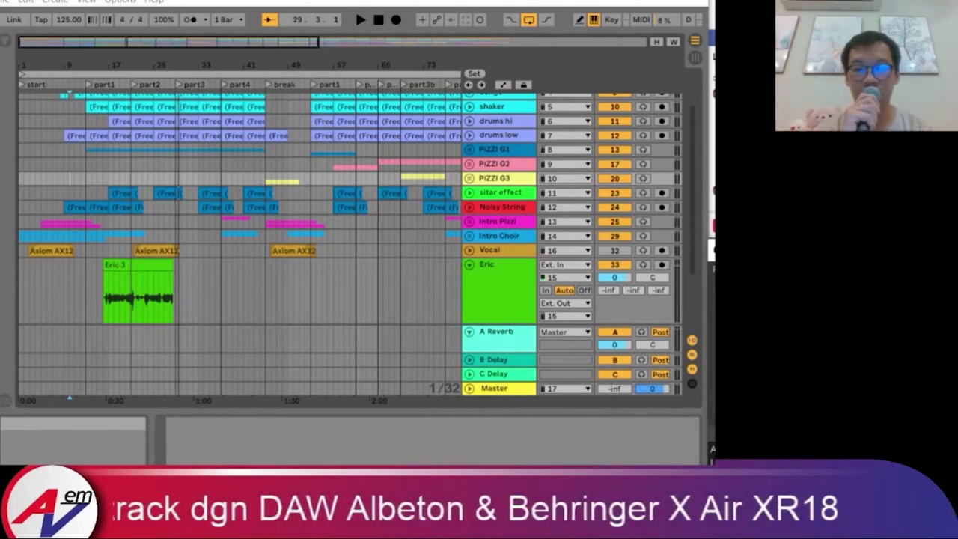
key("super")
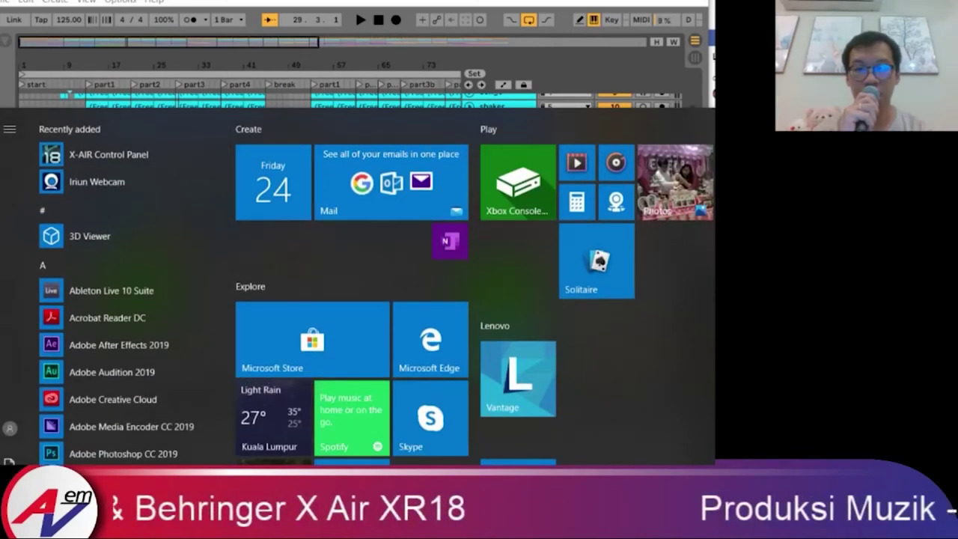
left_click(603, 1)
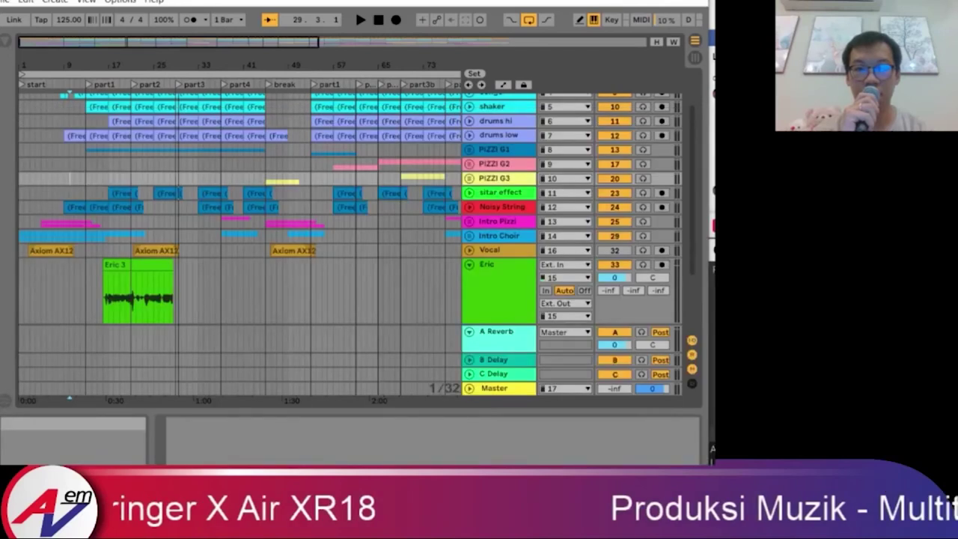
left_click(621, 0)
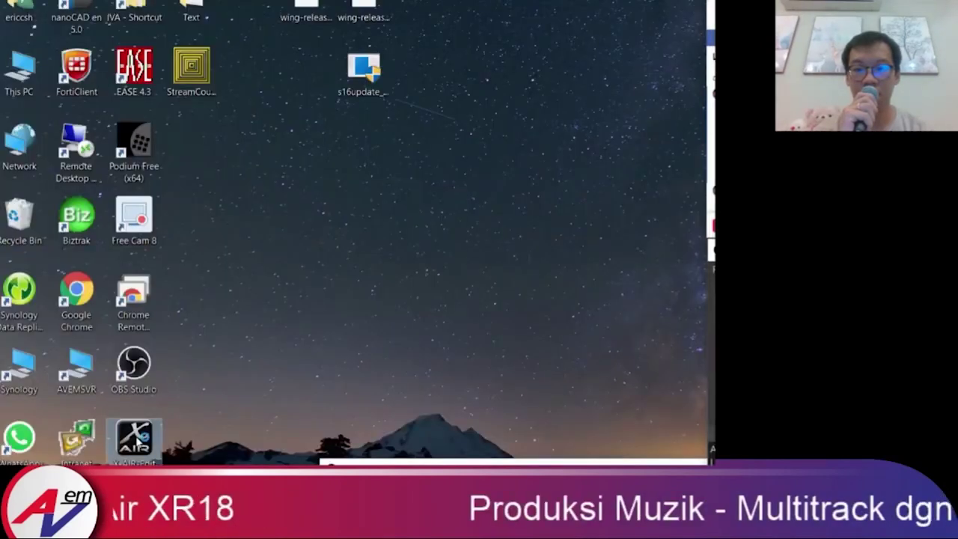
Step: Launch X AIR Edit, connect to the XR18 with the Mixer -> PC transfer, and return to Ableton Live
double_click(134, 438)
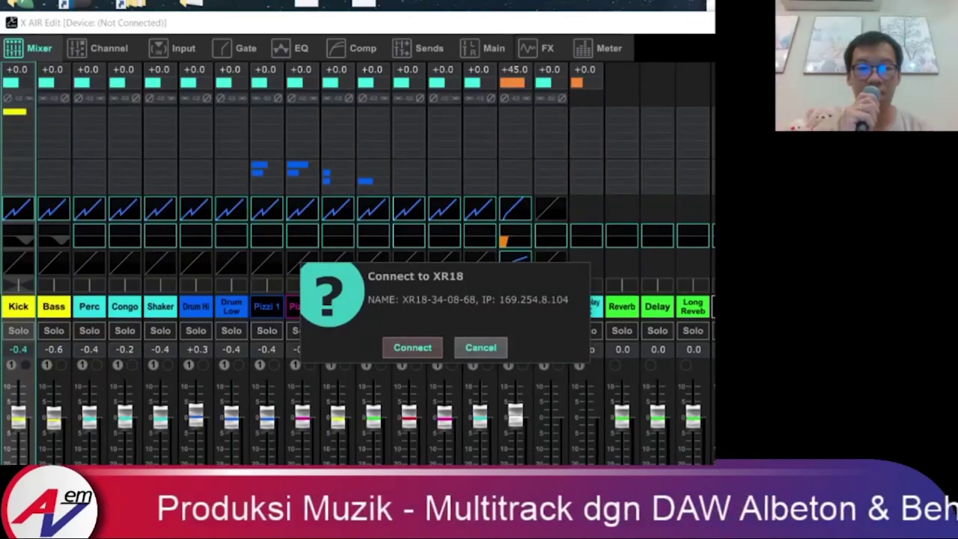
left_click(410, 349)
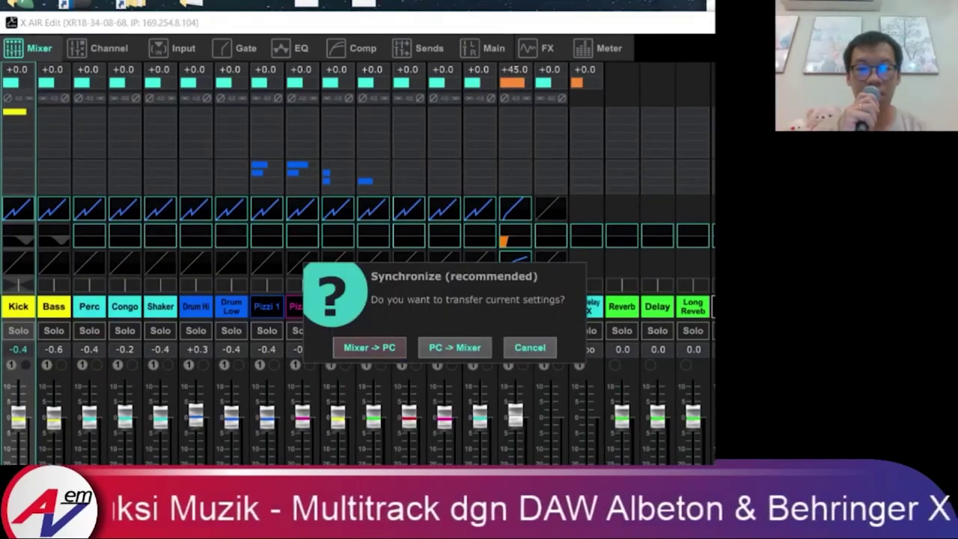
left_click(397, 349)
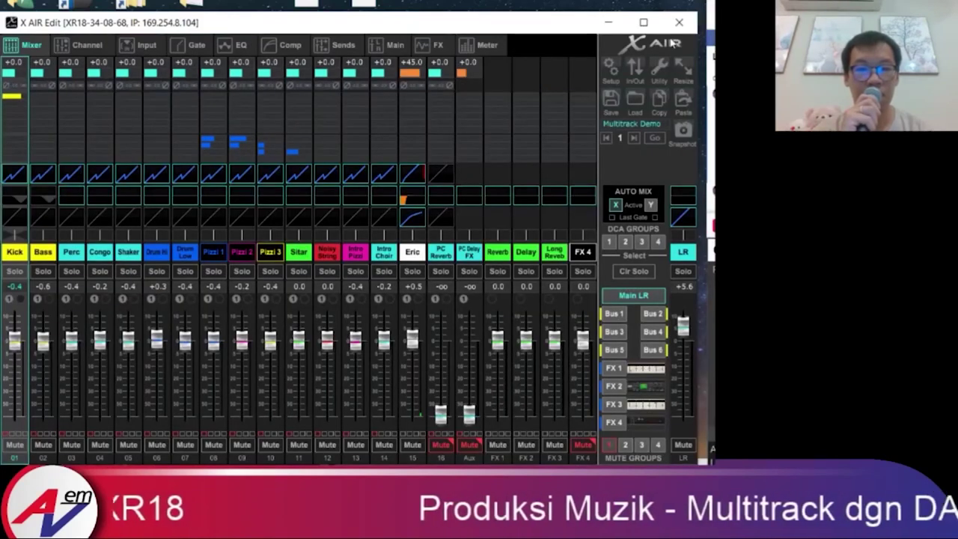
left_click_drag(546, 28, 553, 16)
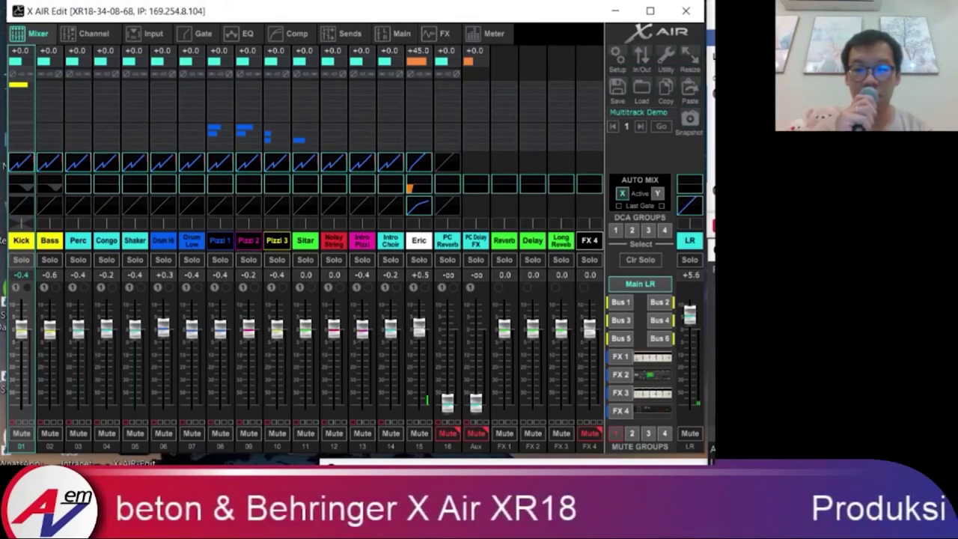
left_click(369, 517)
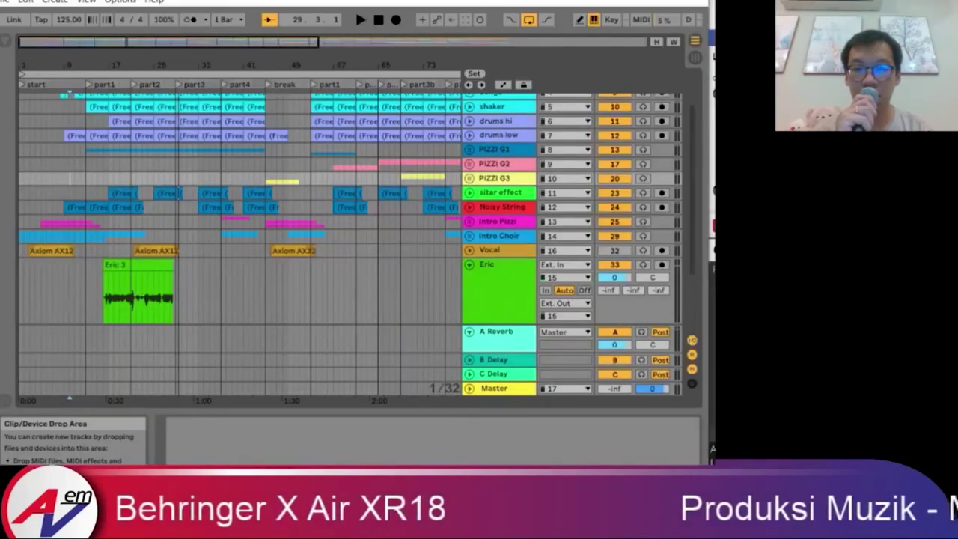
Step: Start playback in Ableton Live, switch to X AIR Edit and activate mute group 1
key("space")
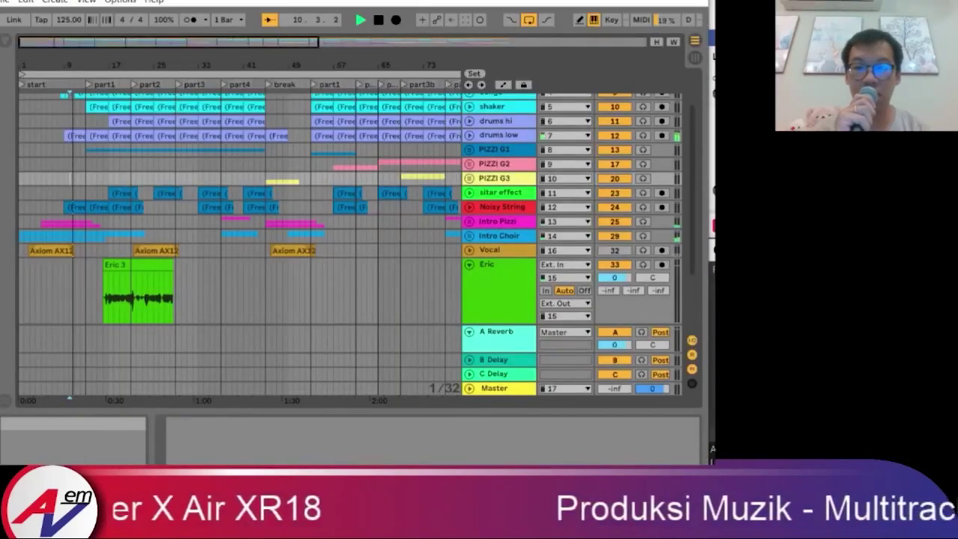
left_click(369, 516)
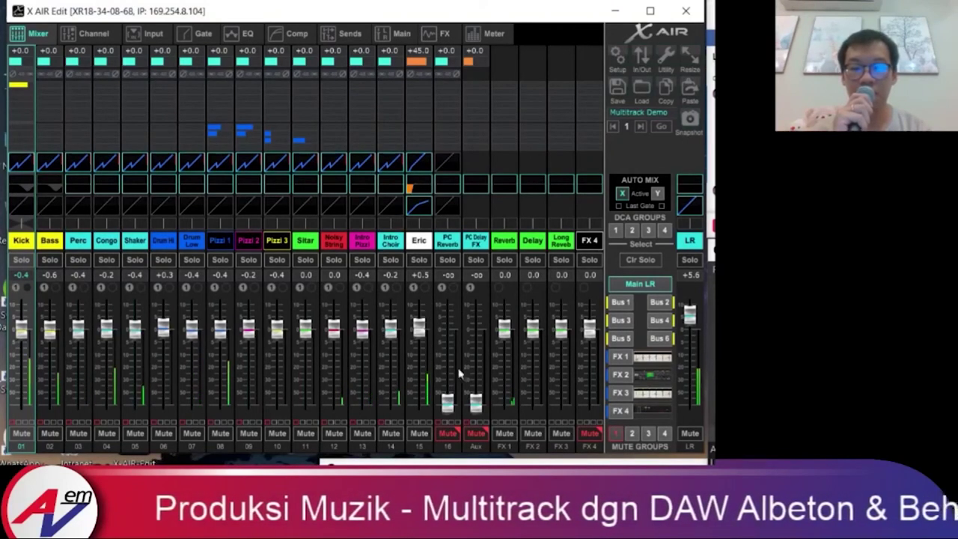
left_click(615, 434)
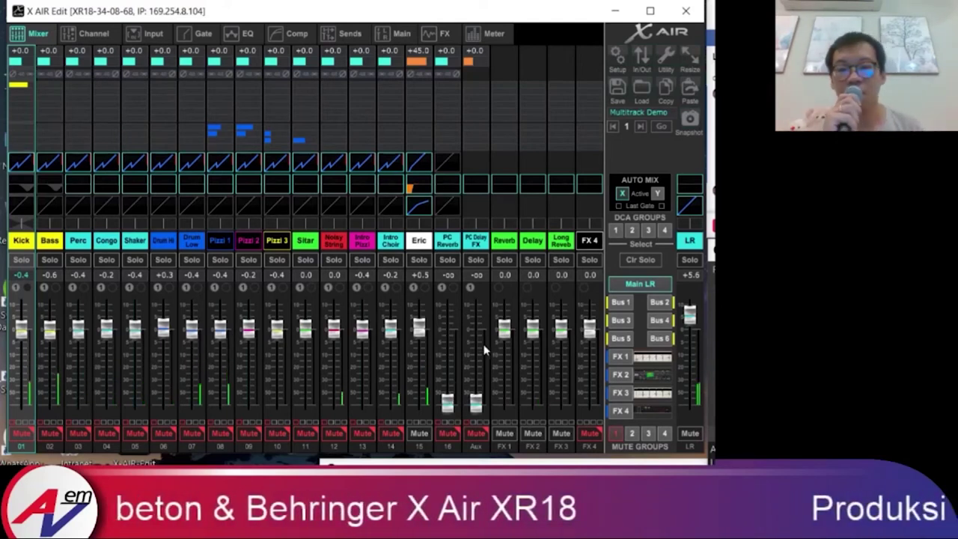
Step: Inspect the channel input settings of Kick, Bass and Perc, including their USB return
left_click(100, 35)
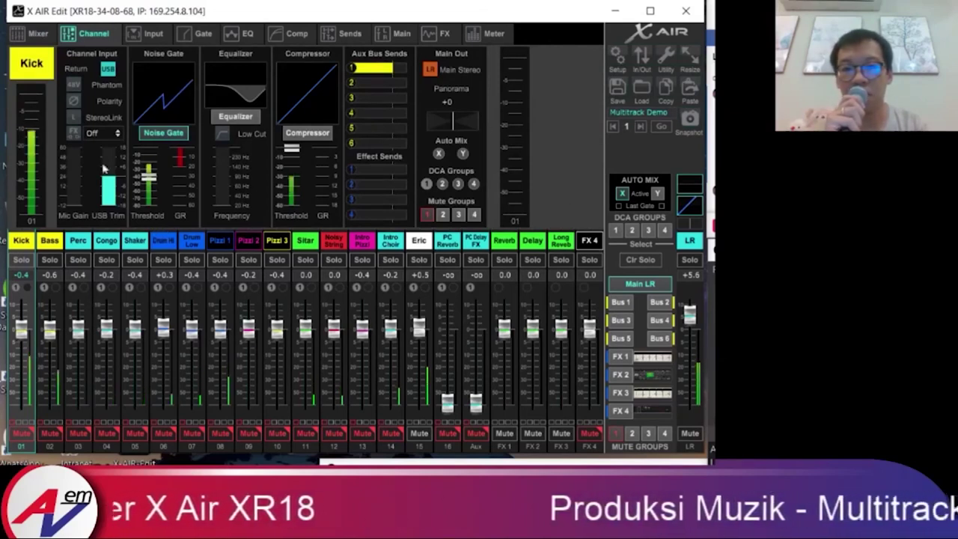
left_click(49, 240)
left_click(84, 244)
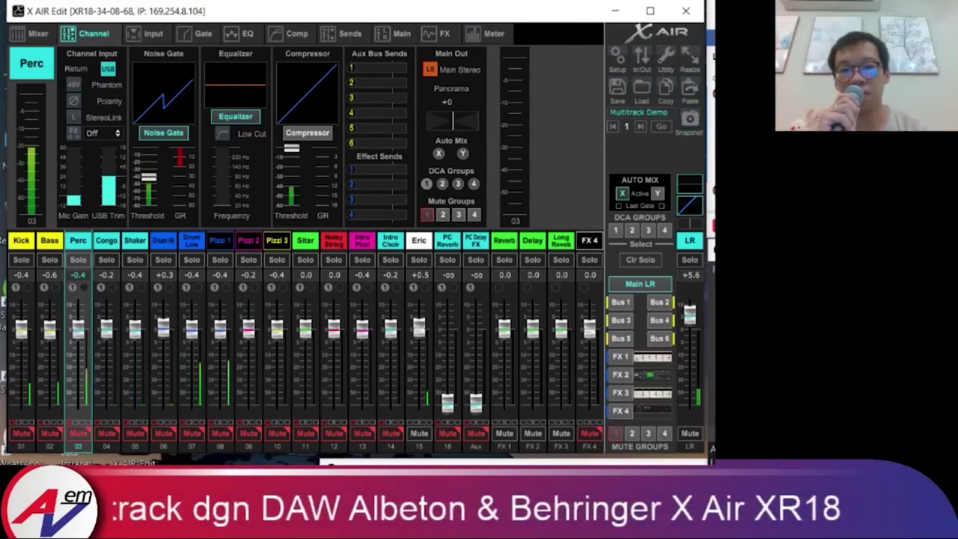
Step: Turn off the USB return on the Kick, Bass, Perc, Congo, Shaker, Drum Hi and Drum Low channels
left_click(27, 247)
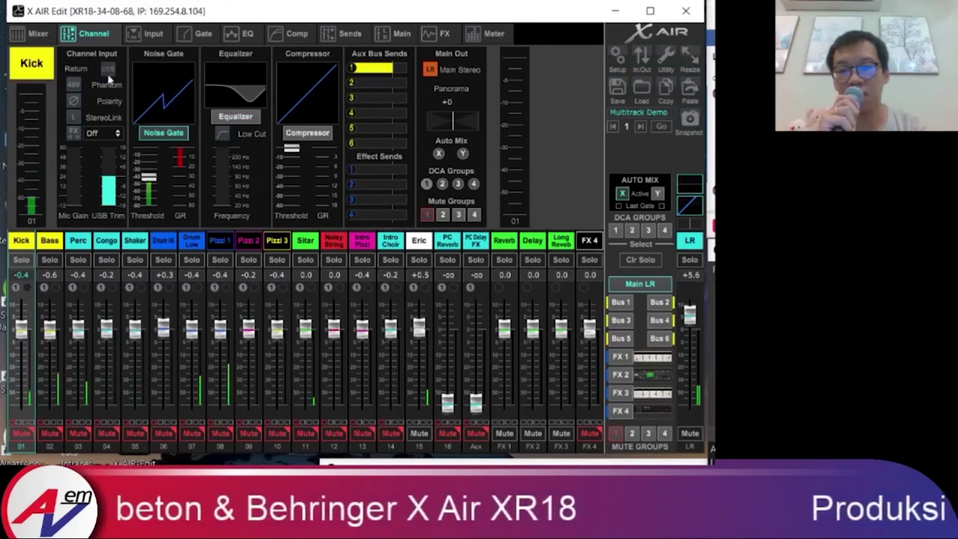
left_click(49, 240)
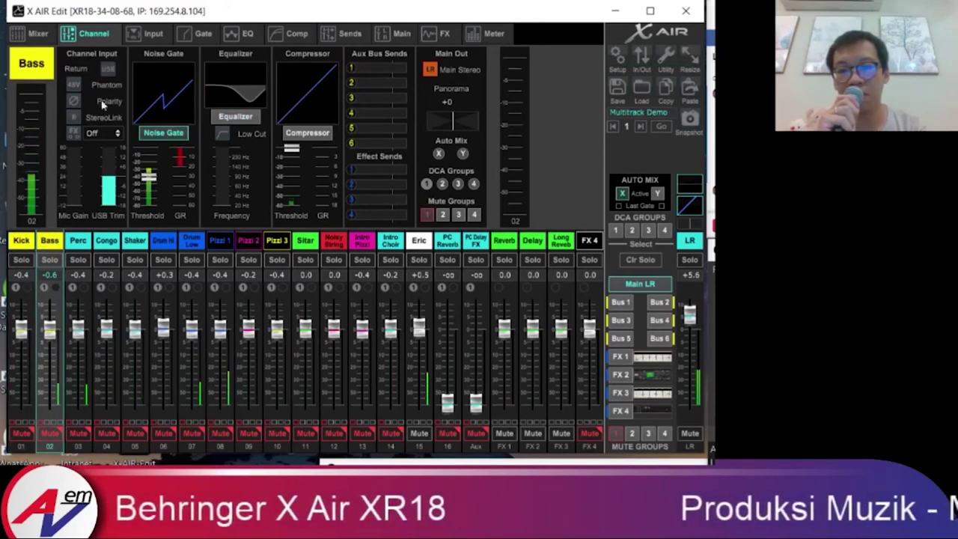
left_click(78, 240)
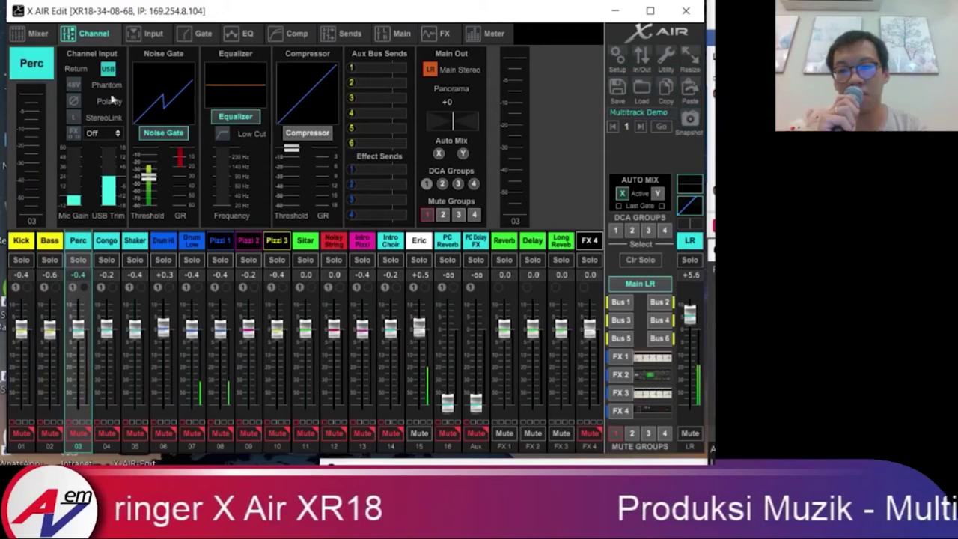
left_click(106, 240)
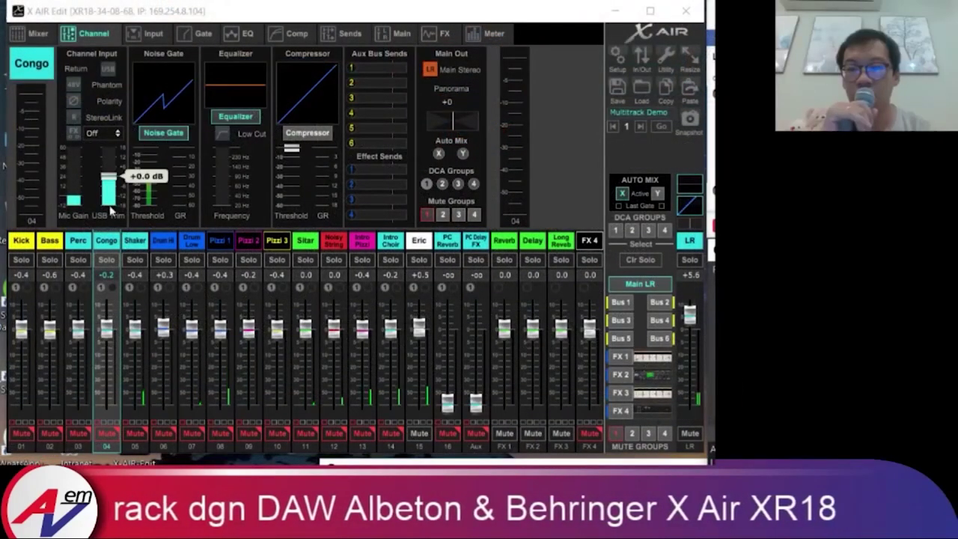
left_click(135, 242)
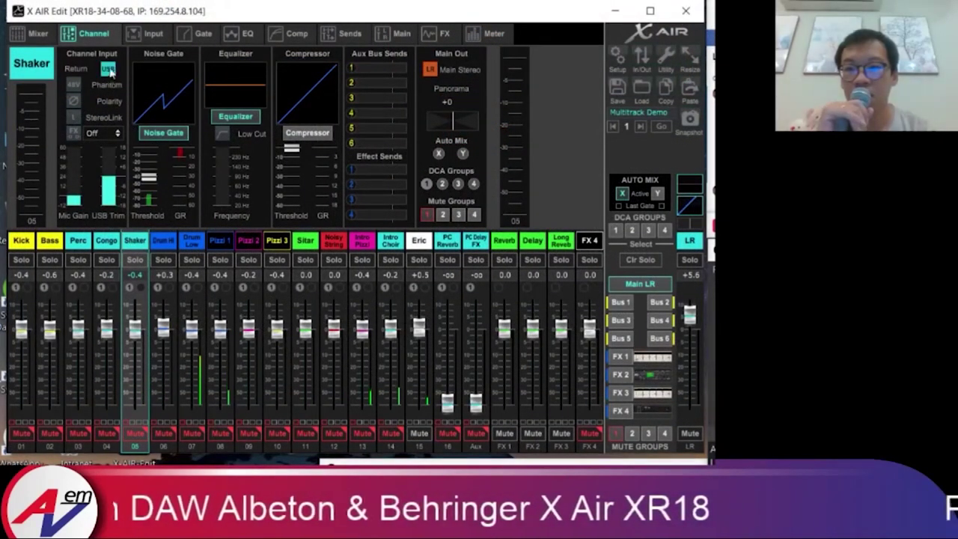
left_click(163, 240)
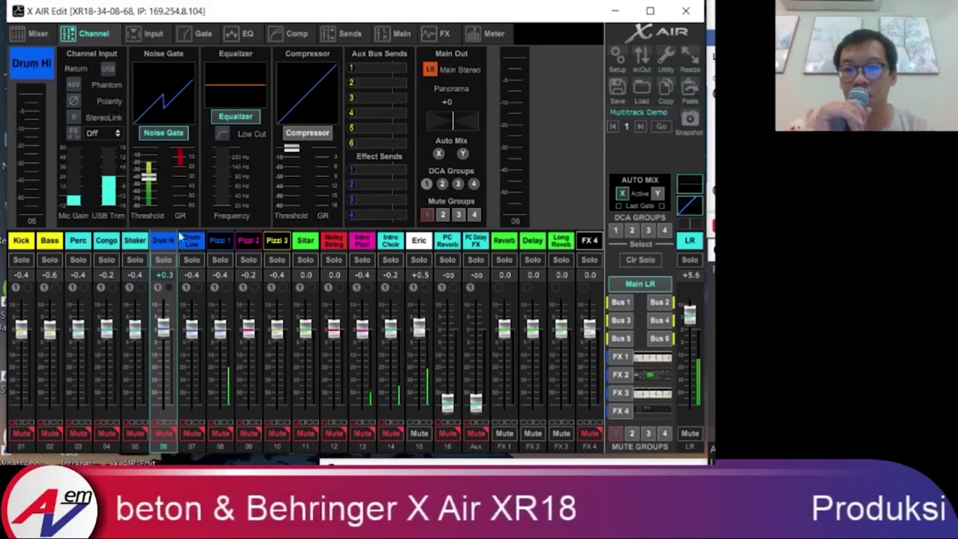
left_click(193, 240)
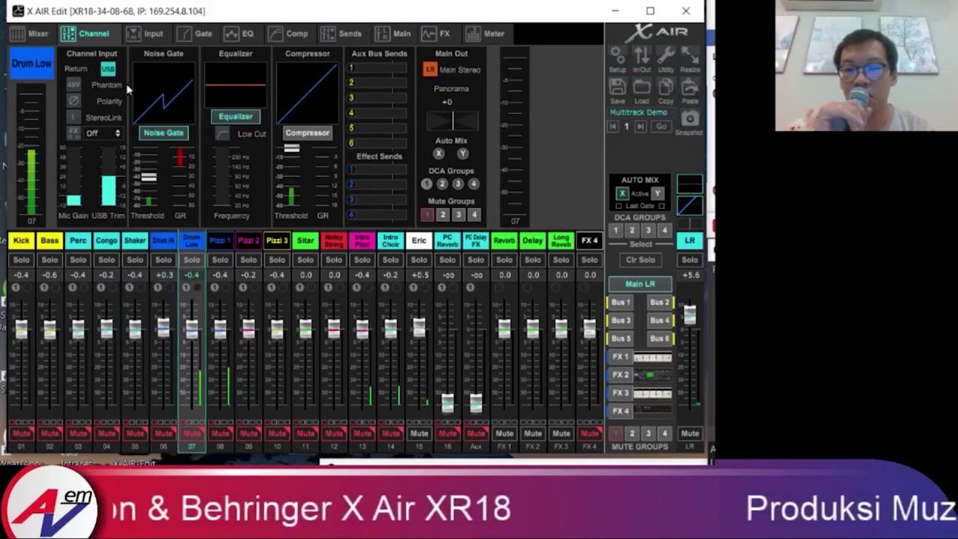
Step: Turn off the USB return on Pizzi 1, Pizzi 2, Pizzi 3, Sitar, Noisy String, Intro Pizzi and Intro Choir
left_click(220, 240)
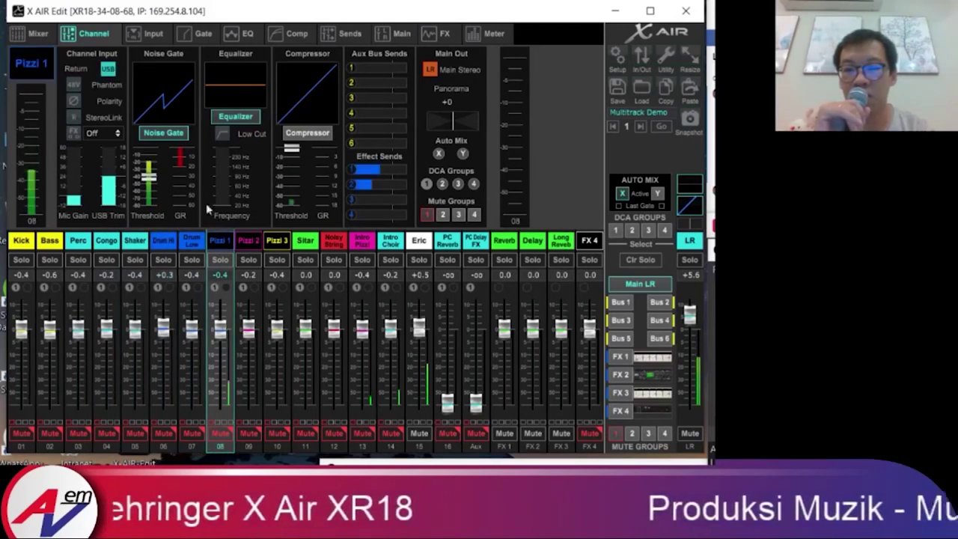
left_click(248, 241)
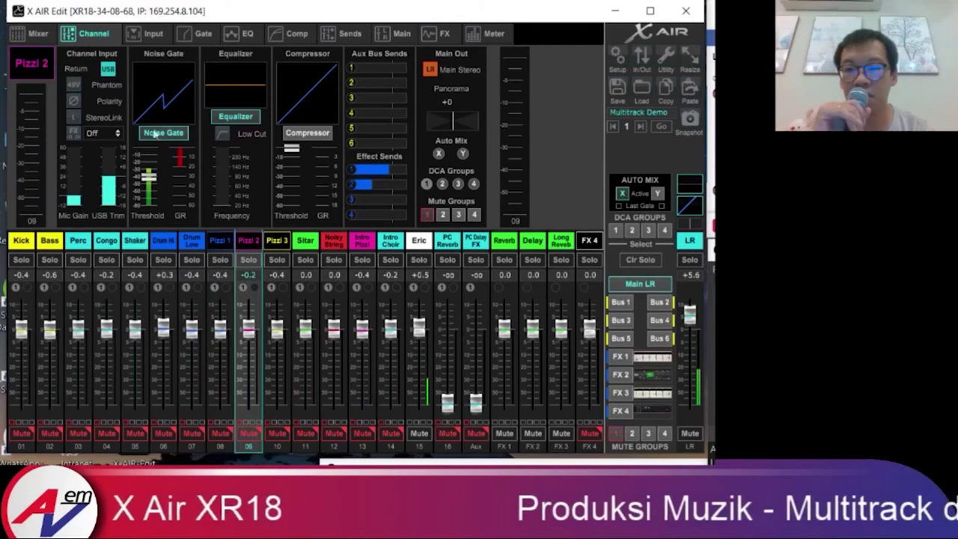
left_click(276, 240)
left_click(299, 242)
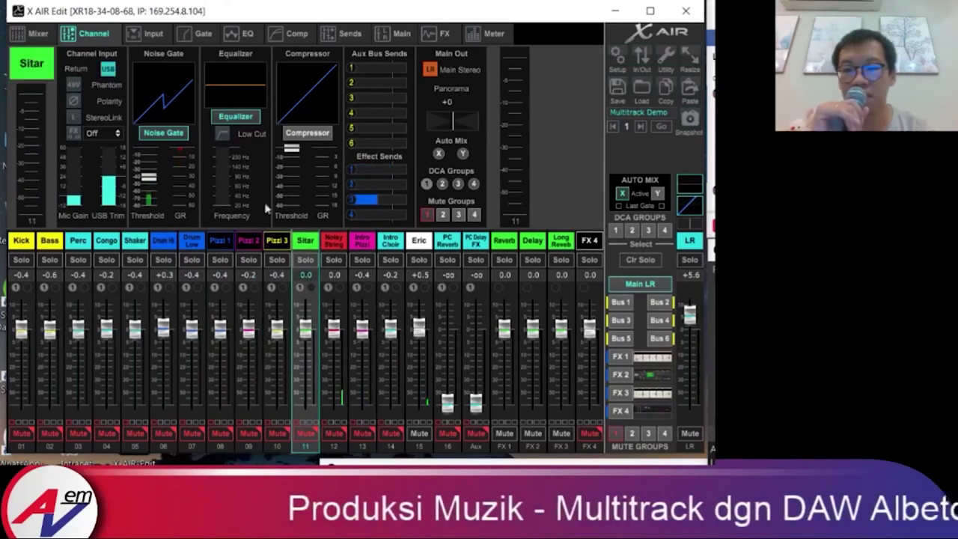
left_click(334, 243)
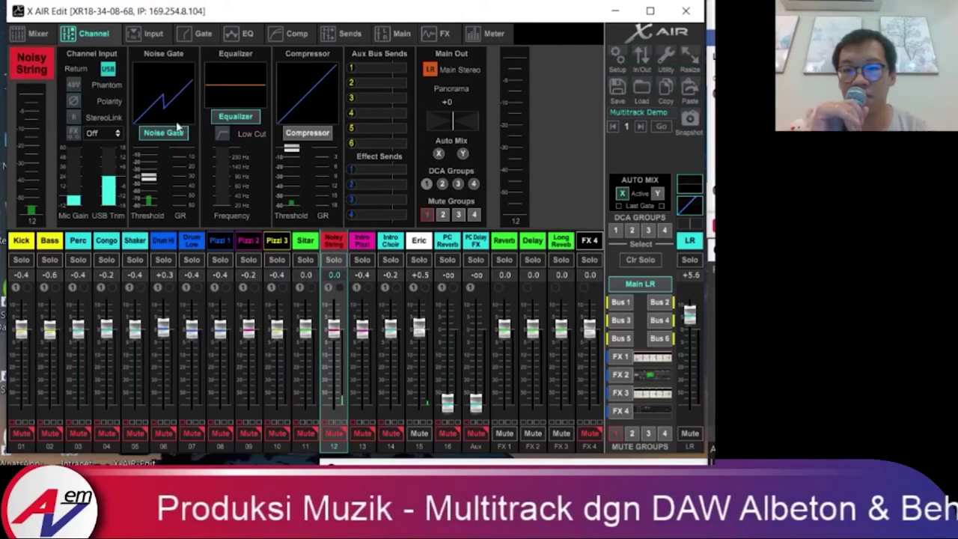
left_click(364, 240)
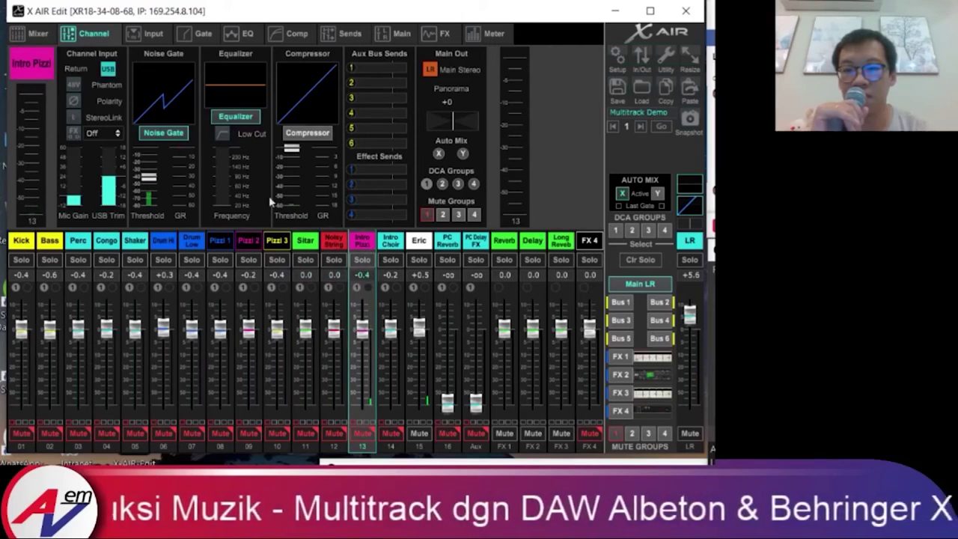
left_click(390, 243)
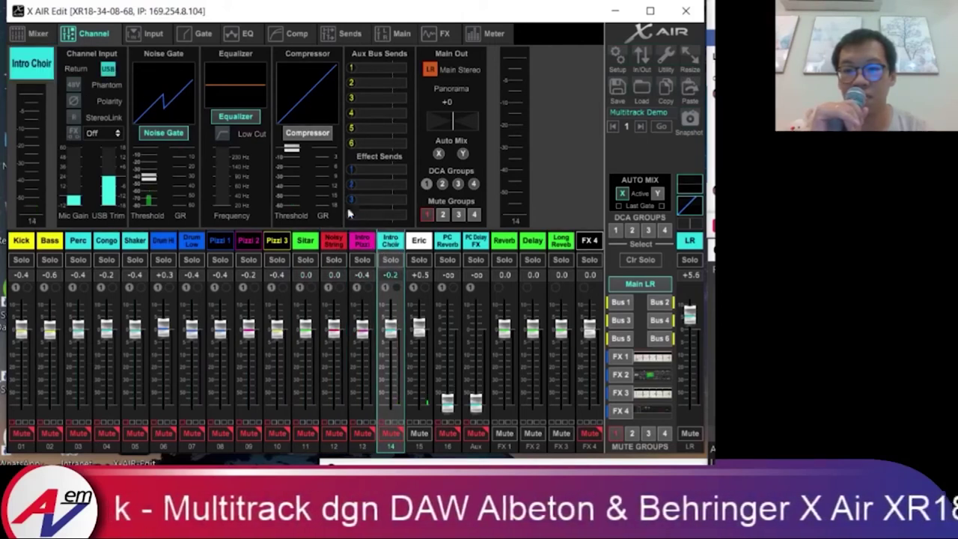
Step: Check the USB return of channel 15, PC Reverb, PC Delay FX and the Reverb, Delay and Long Reverb effect returns
left_click(419, 242)
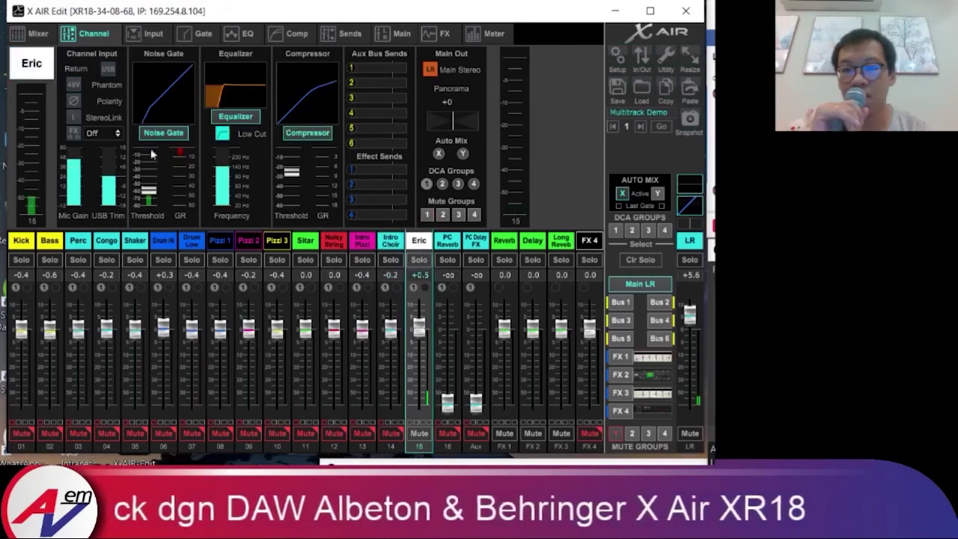
left_click(448, 242)
left_click(476, 241)
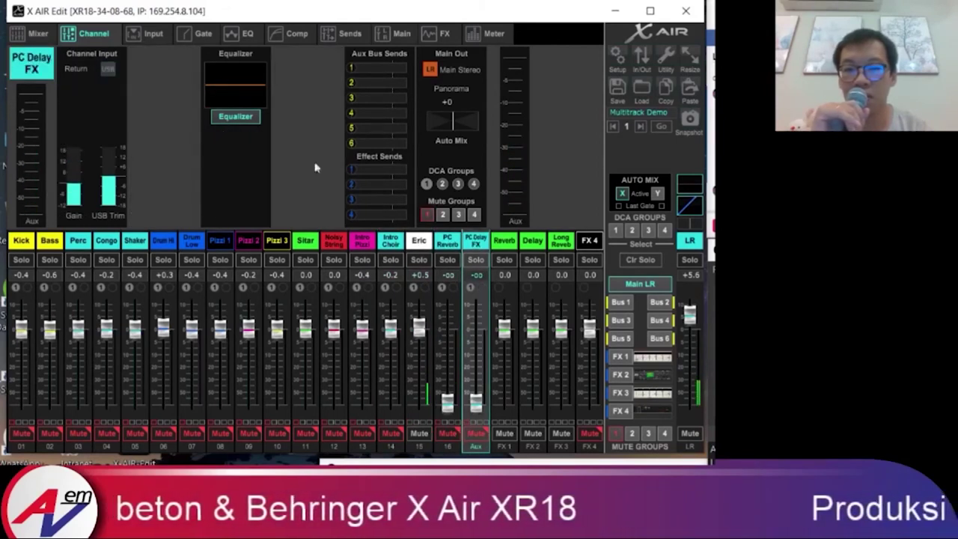
left_click(505, 242)
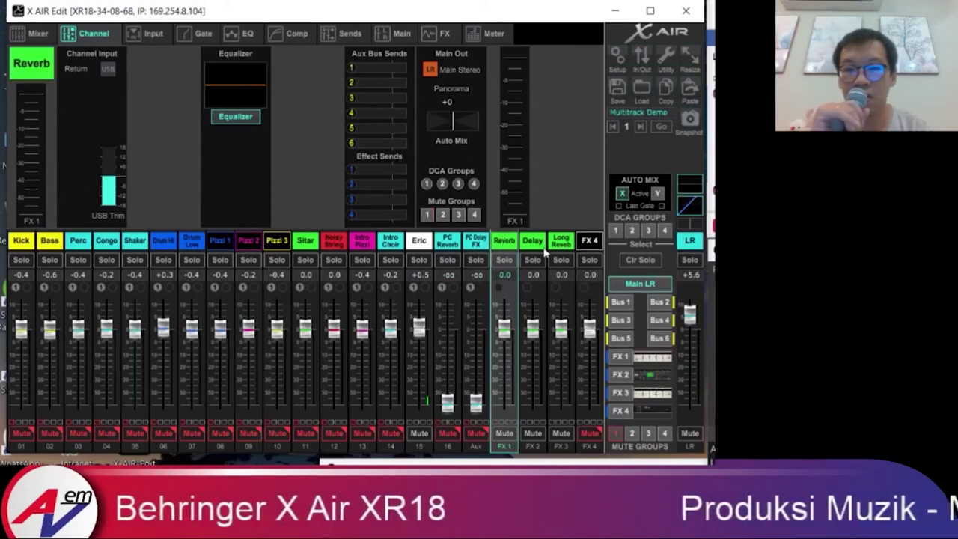
left_click(532, 242)
left_click(560, 242)
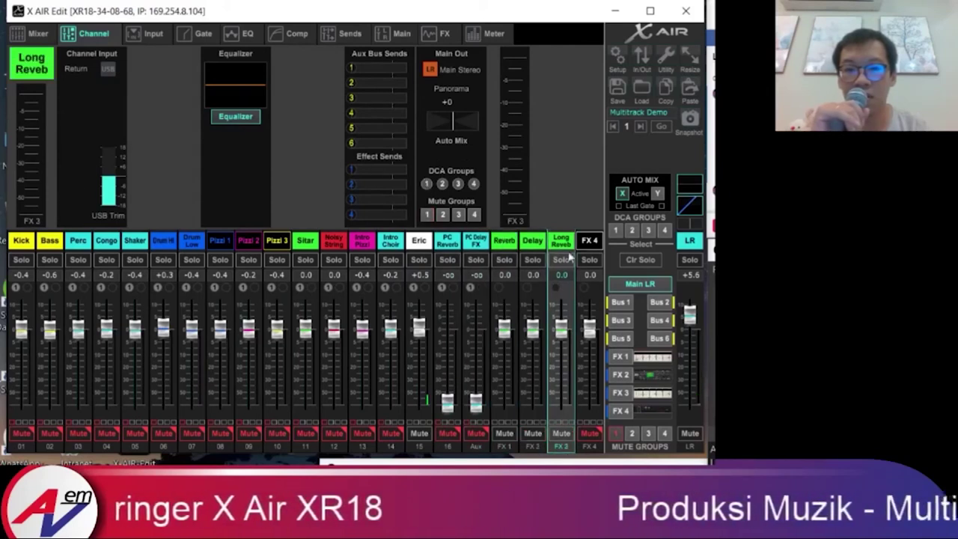
Step: Save the current mixer state in snapshot slot 3 as Multitrack Demo 1 and close the snapshots
left_click(689, 119)
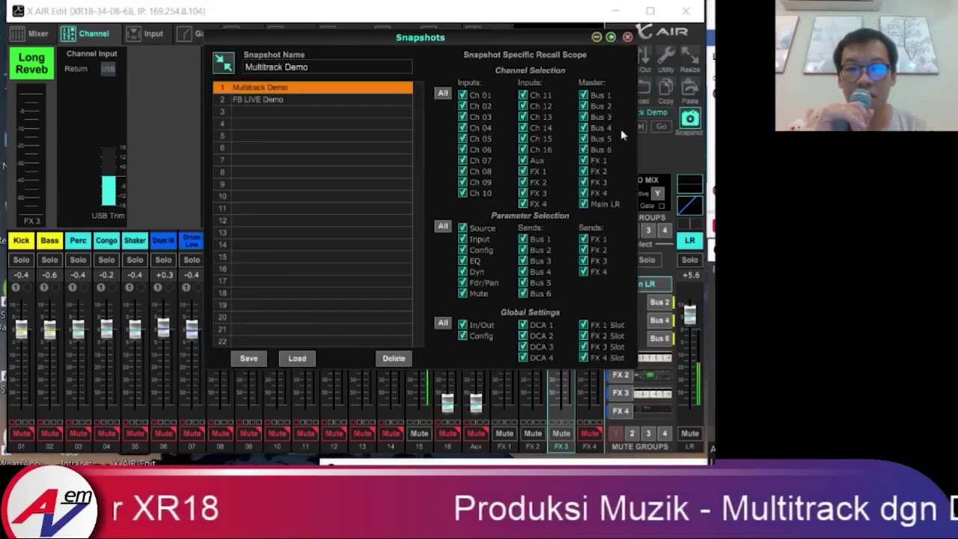
left_click(263, 113)
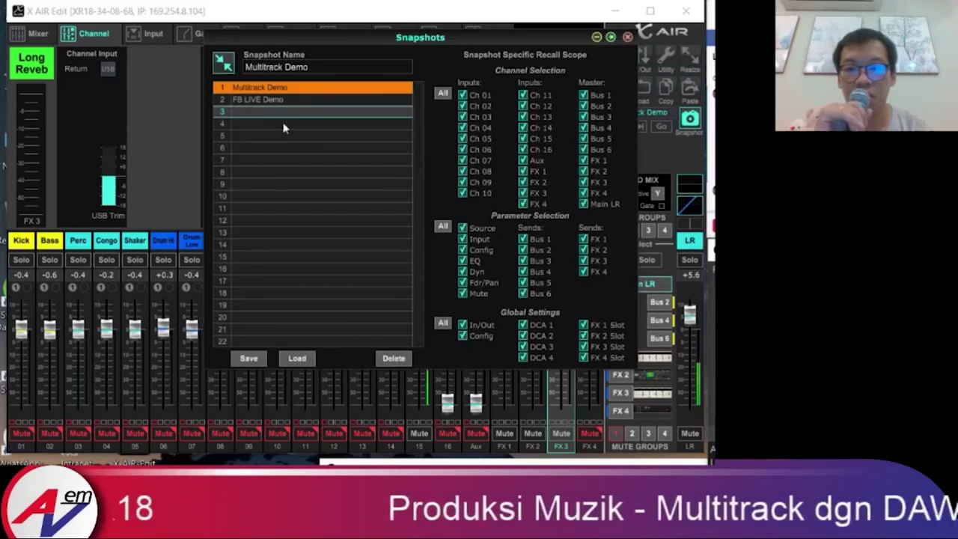
left_click(306, 67)
left_click(308, 67)
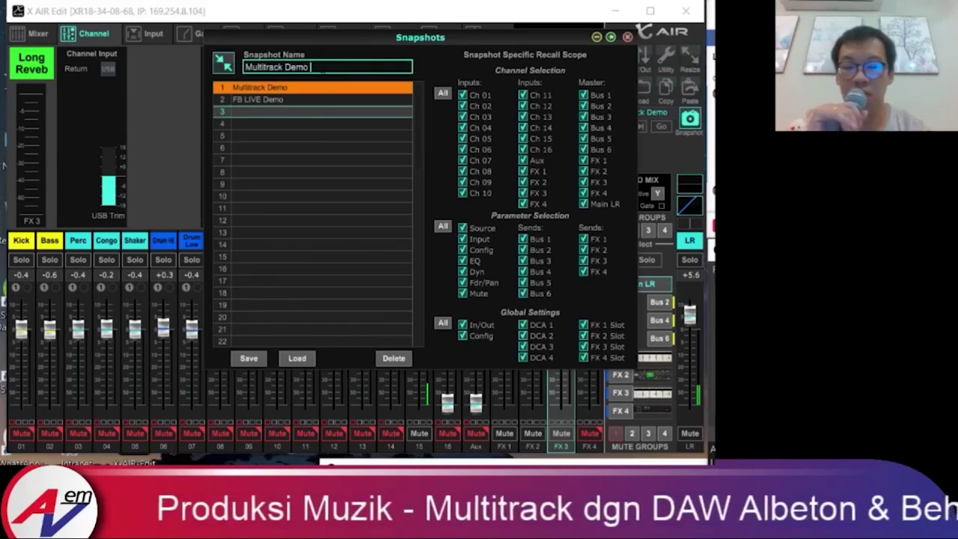
type("1")
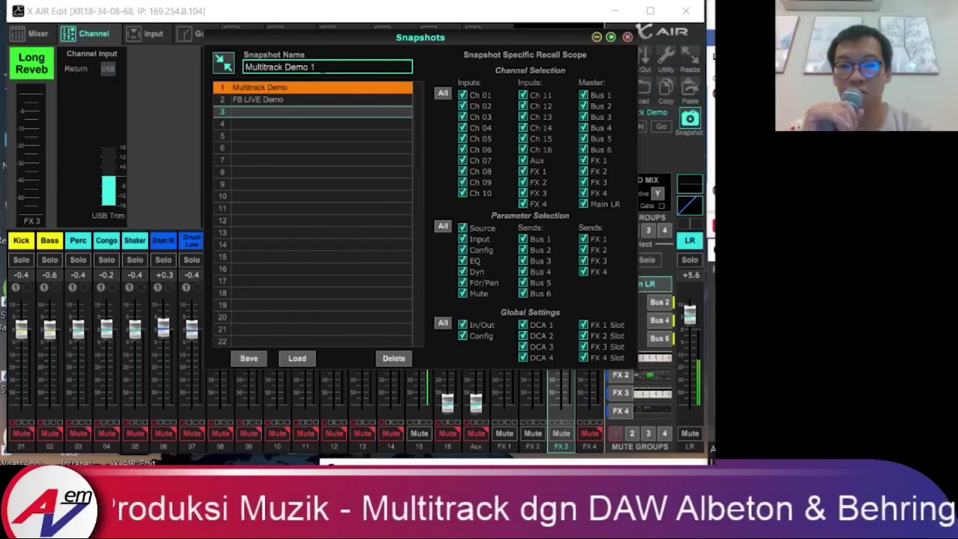
left_click(249, 359)
left_click(393, 226)
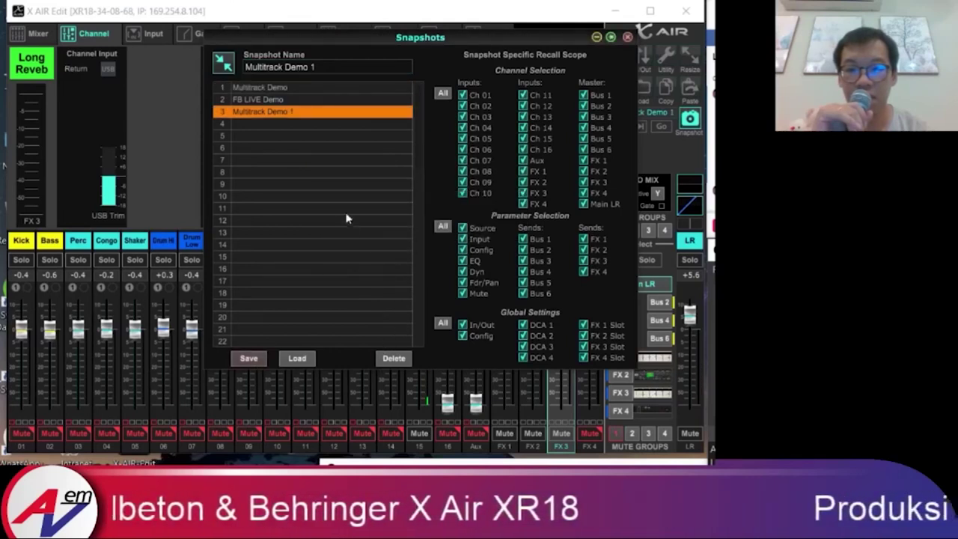
left_click(627, 37)
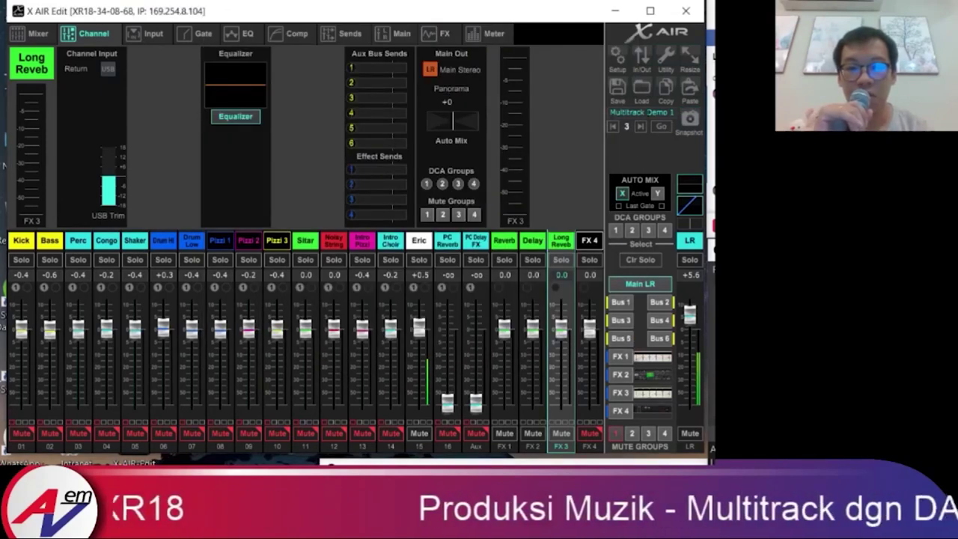
Step: Check Kick's USB return, and recall snapshot 1, Multitrack Demo
left_click(22, 243)
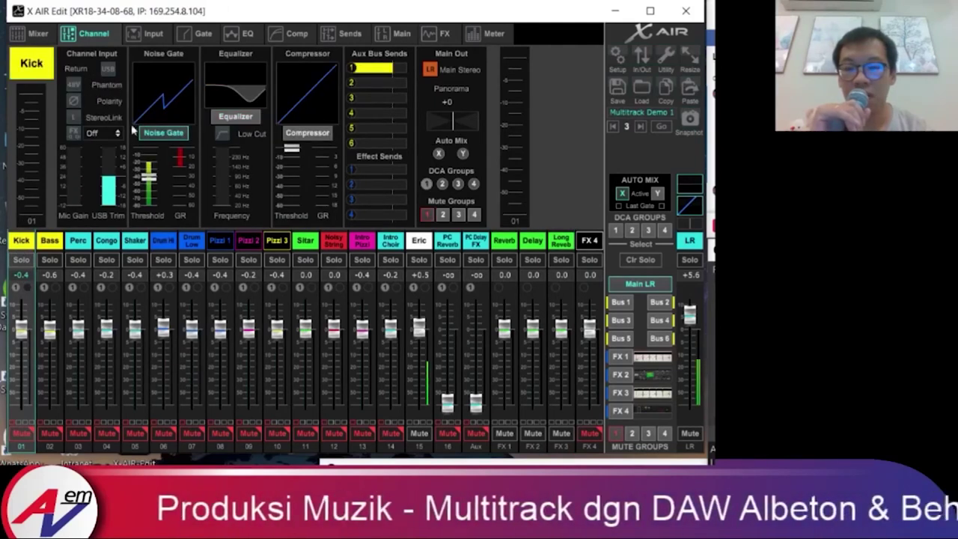
left_click(615, 129)
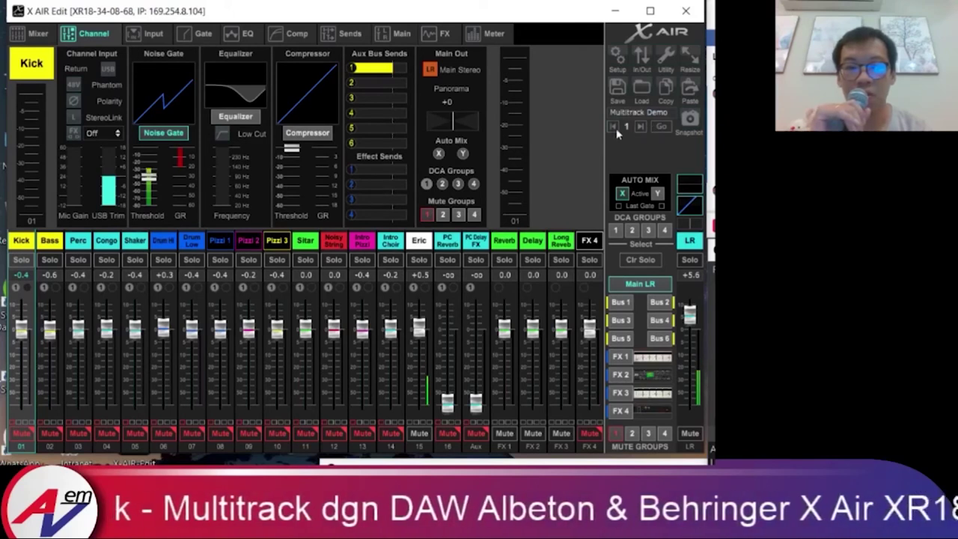
left_click(662, 130)
left_click(327, 265)
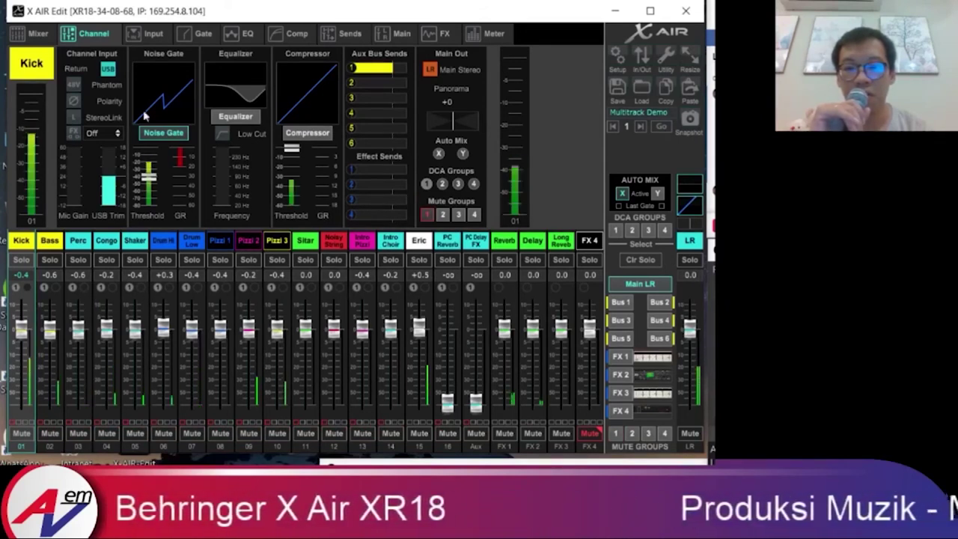
Step: Compare the USB return settings of Bass, channel 15 and Kick under the recalled snapshot
left_click(50, 247)
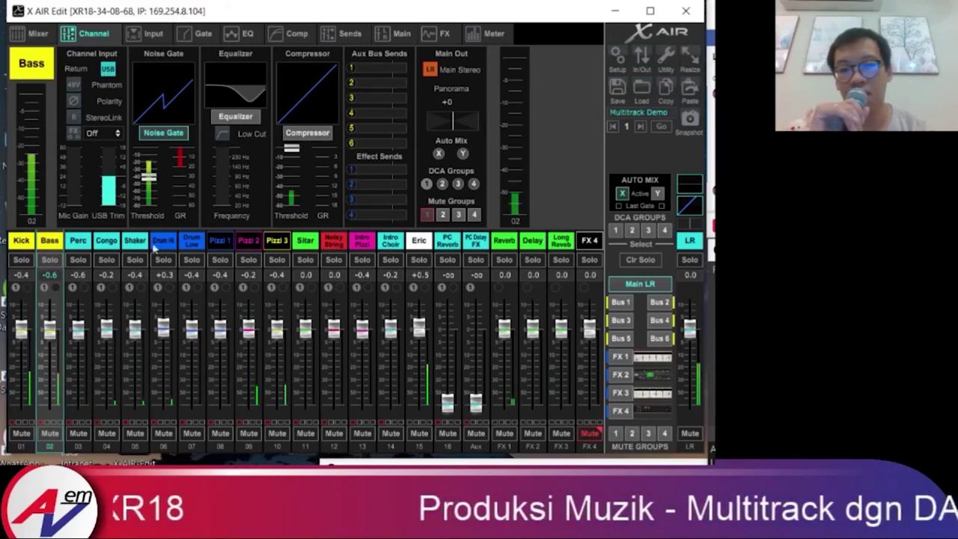
left_click(418, 242)
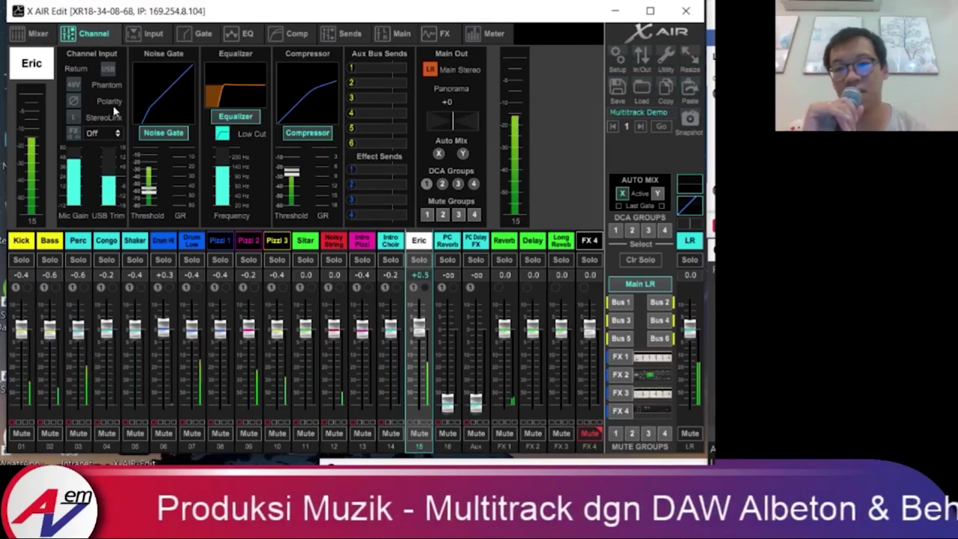
left_click(21, 242)
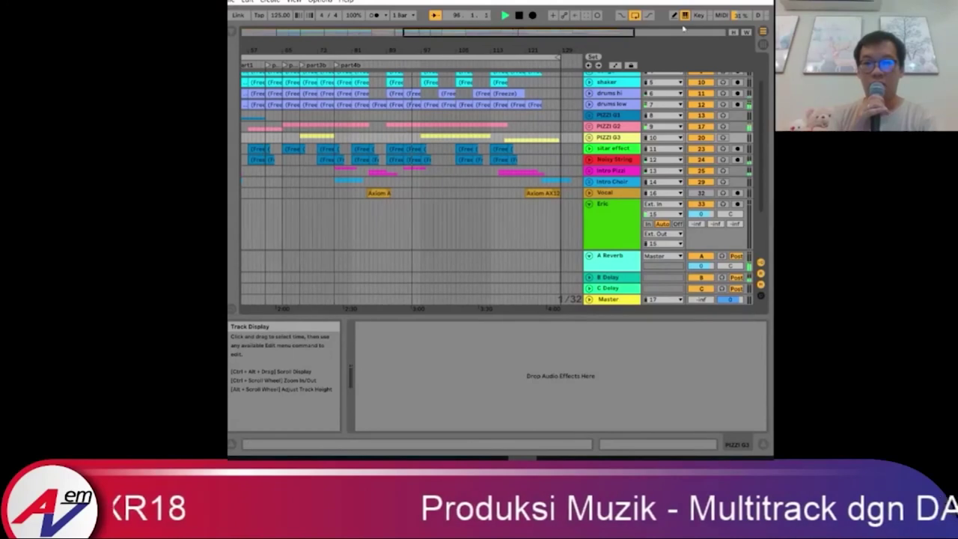
Step: Show the tracks in Ableton Live's Session View
left_click(762, 44)
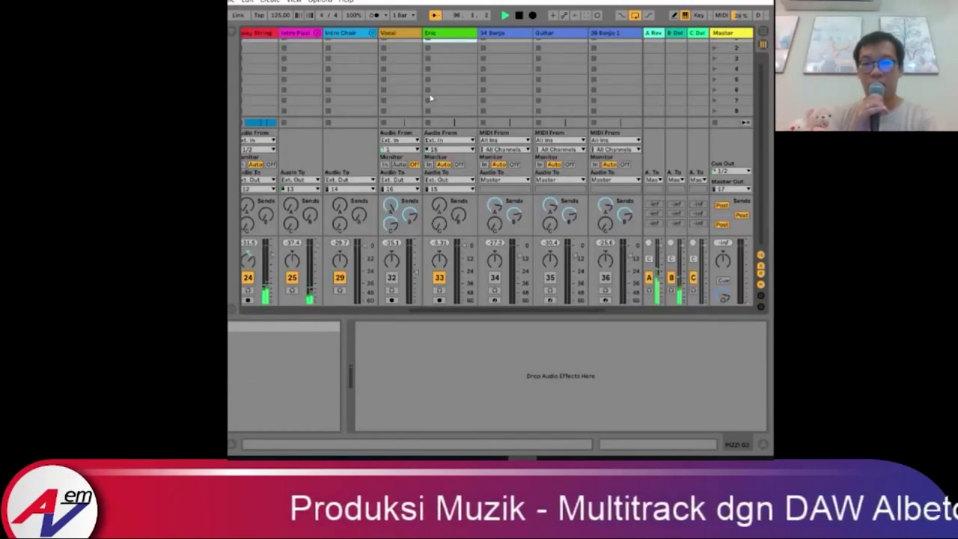
Step: Arm the track fed by external input 15 for recording in Arrangement View, and switch to X AIR Edit
key("Tab")
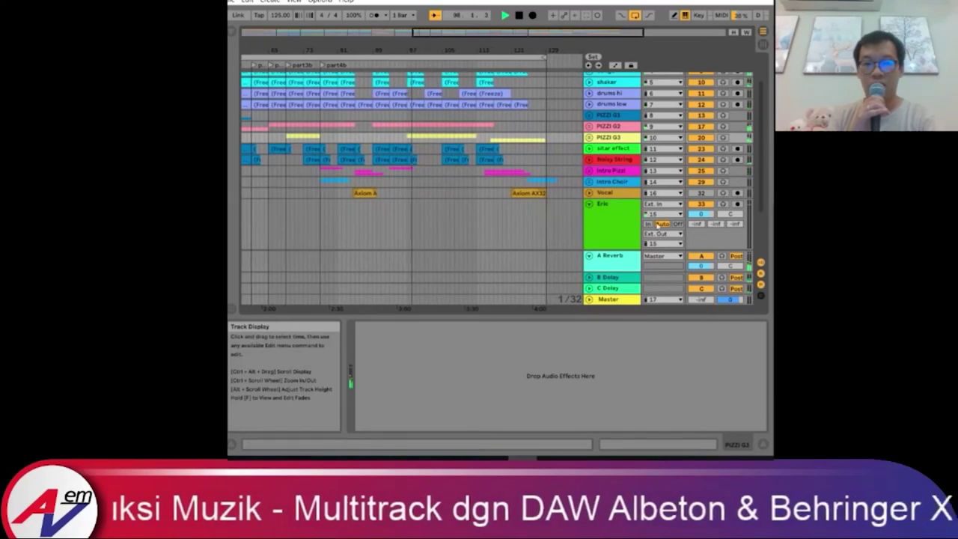
left_click(738, 204)
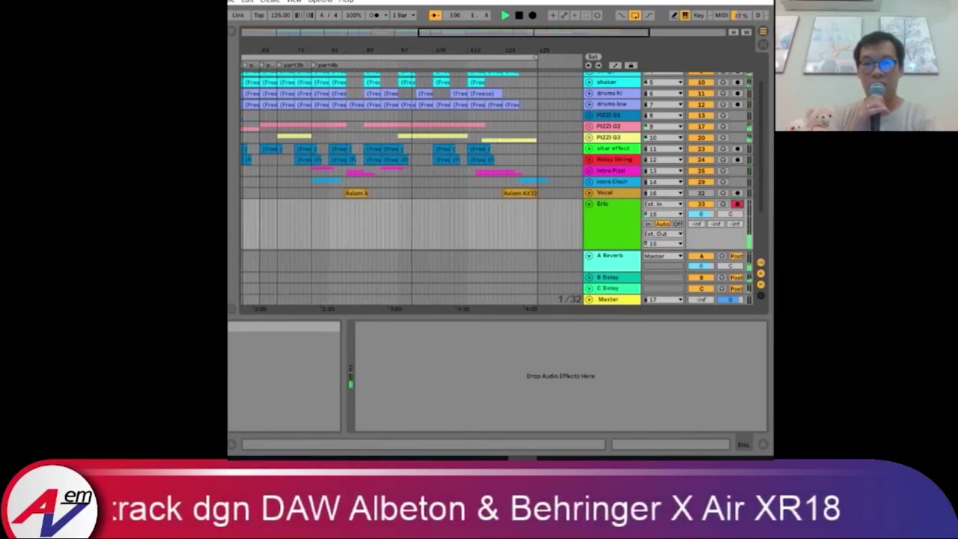
left_click(707, 1)
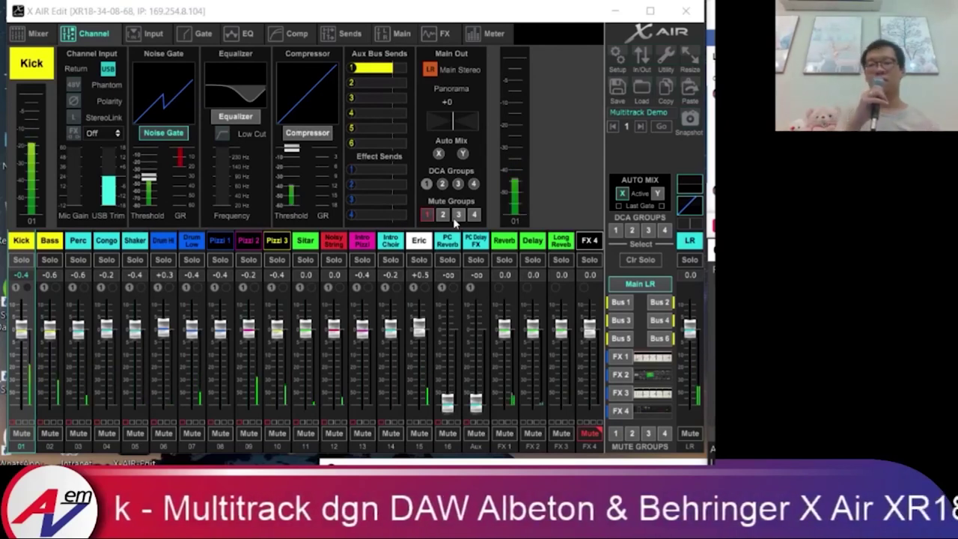
left_click(641, 126)
left_click(641, 126)
left_click(612, 126)
left_click(612, 126)
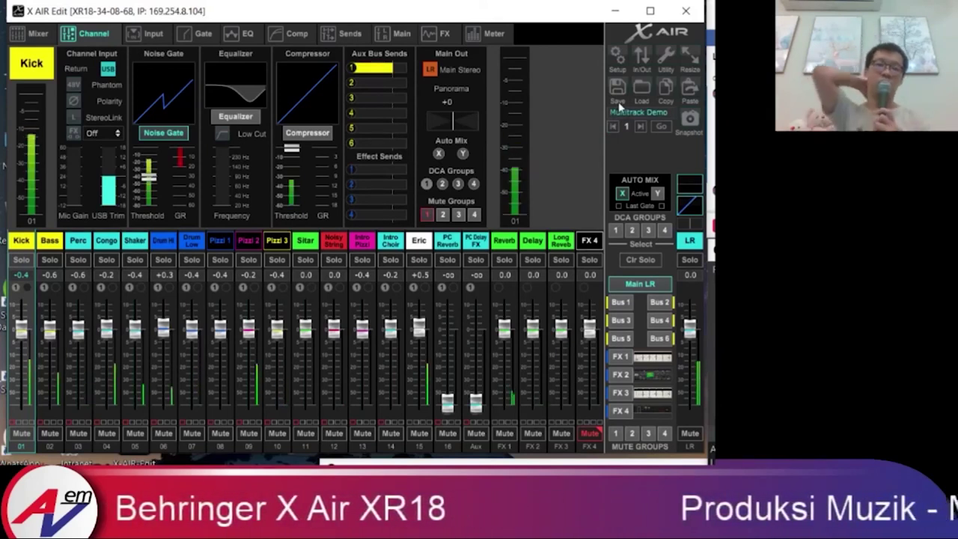
Step: Recall mixer snapshot 3, Multitrack Demo 1, and confirm loading it
left_click(642, 126)
left_click(642, 127)
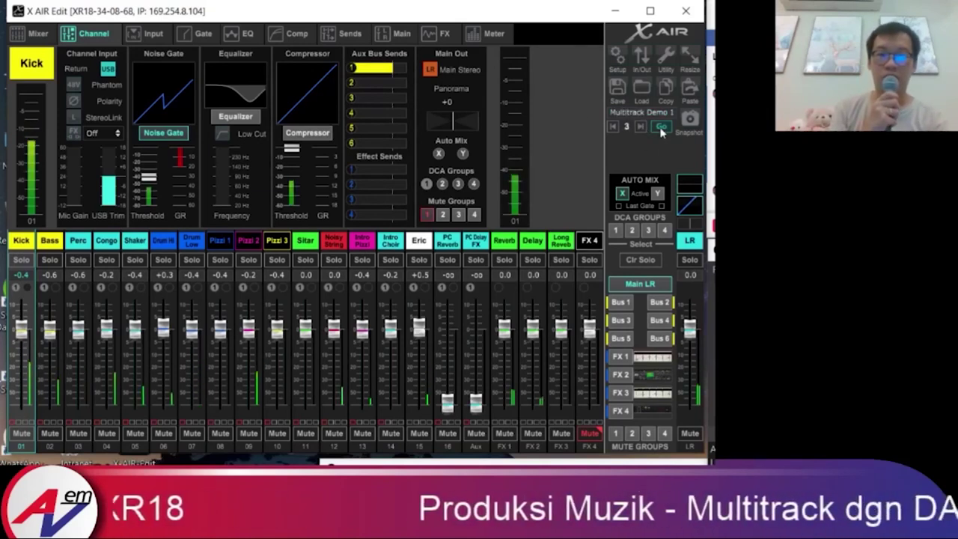
left_click(661, 127)
left_click(328, 265)
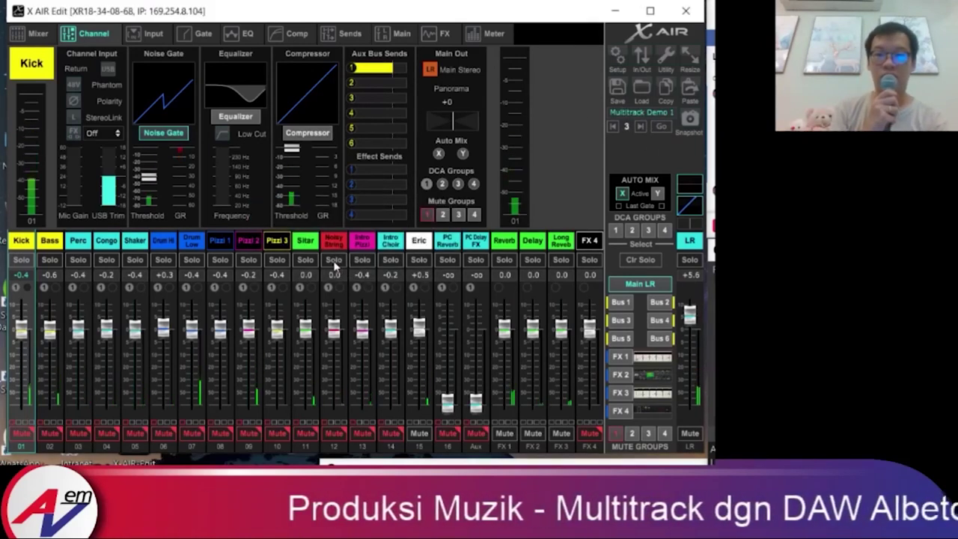
Step: Go back to mixer snapshot 1, Multitrack Demo, and load it
left_click(612, 127)
left_click(612, 127)
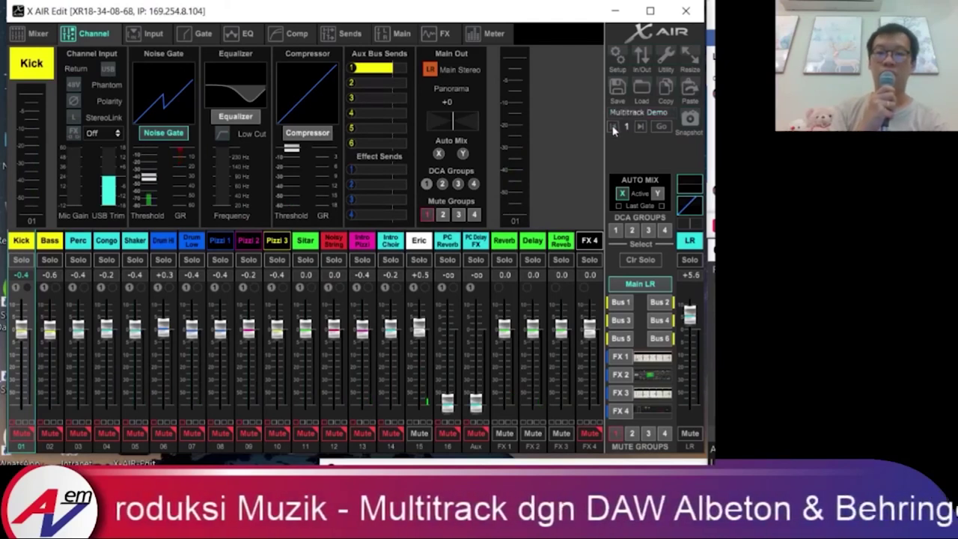
left_click(662, 127)
left_click(329, 265)
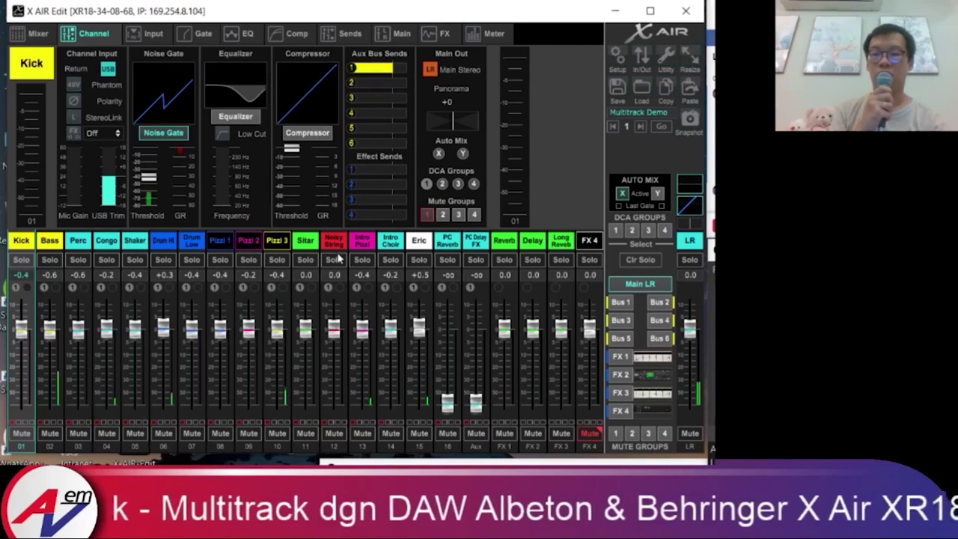